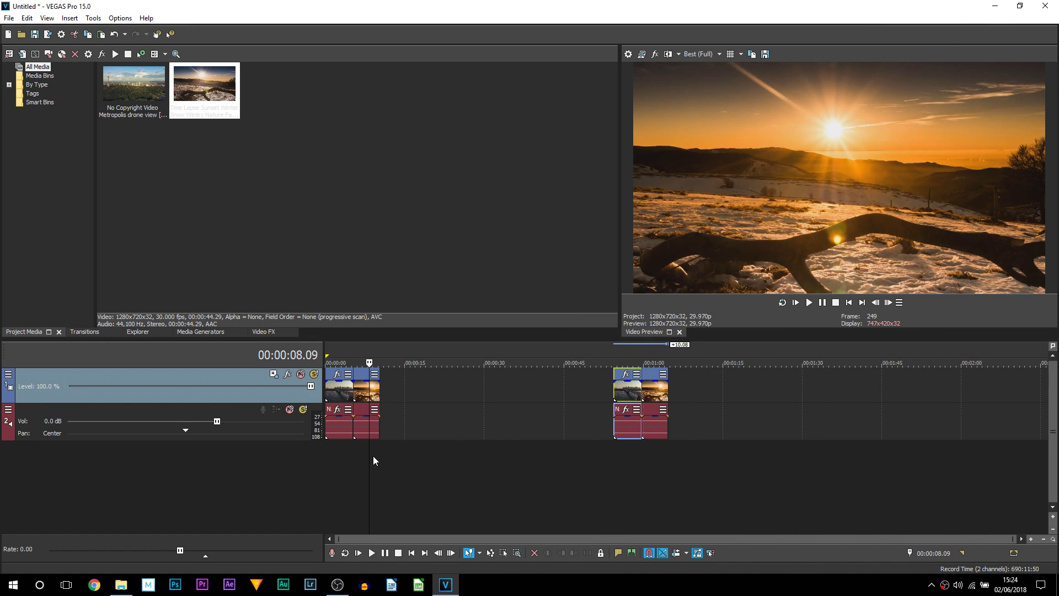
# Zoom the timeline in on the cut between the drone and sunset clips
pyautogui.click(353, 454)
pyautogui.scroll(2, 457, 488)
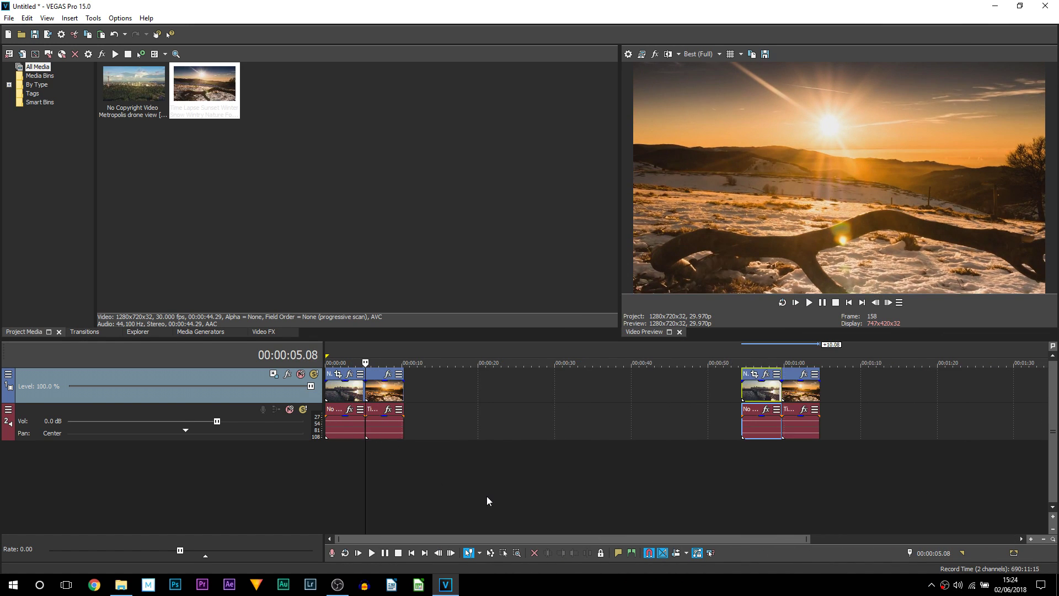
pyautogui.scroll(5, 486, 496)
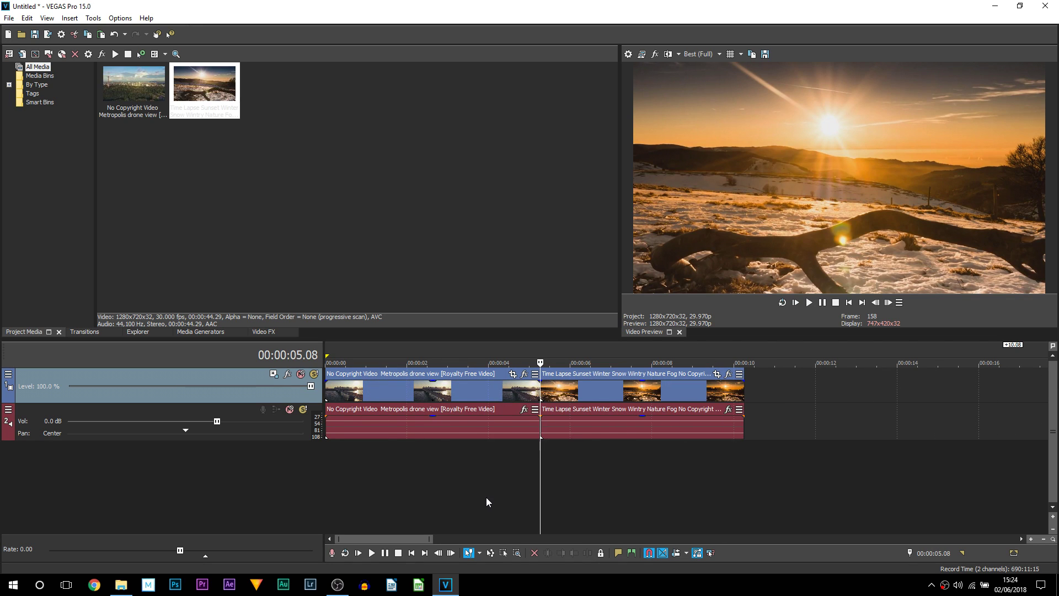
pyautogui.click(604, 476)
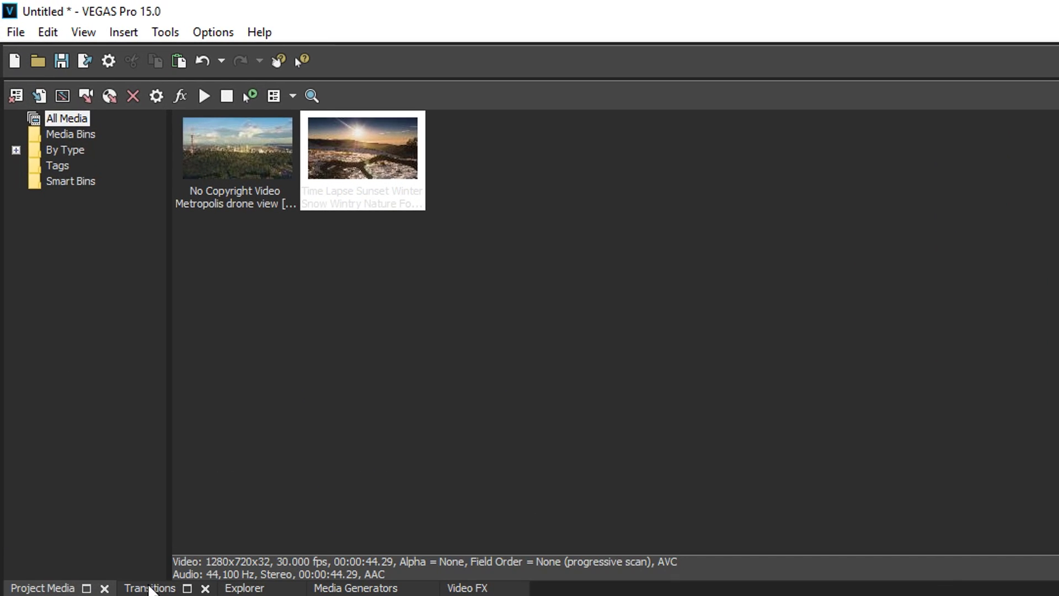
# Drag the S_SwishPan Default preset from Transitions onto the clip boundary
pyautogui.click(131, 516)
pyautogui.scroll(-5, 132, 457)
pyautogui.scroll(-11, 150, 512)
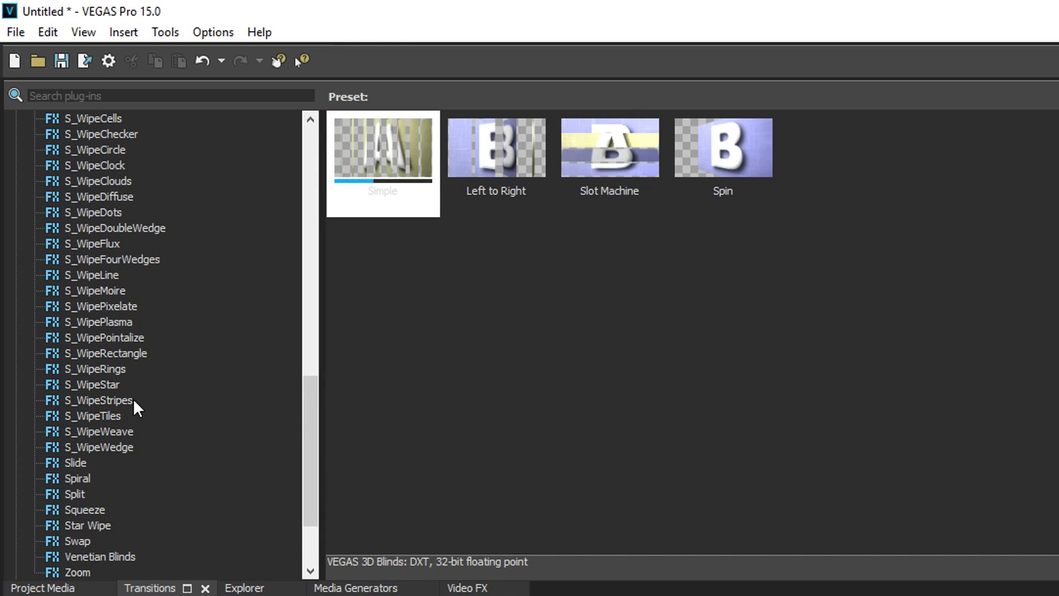
pyautogui.scroll(5, 107, 276)
pyautogui.click(107, 276)
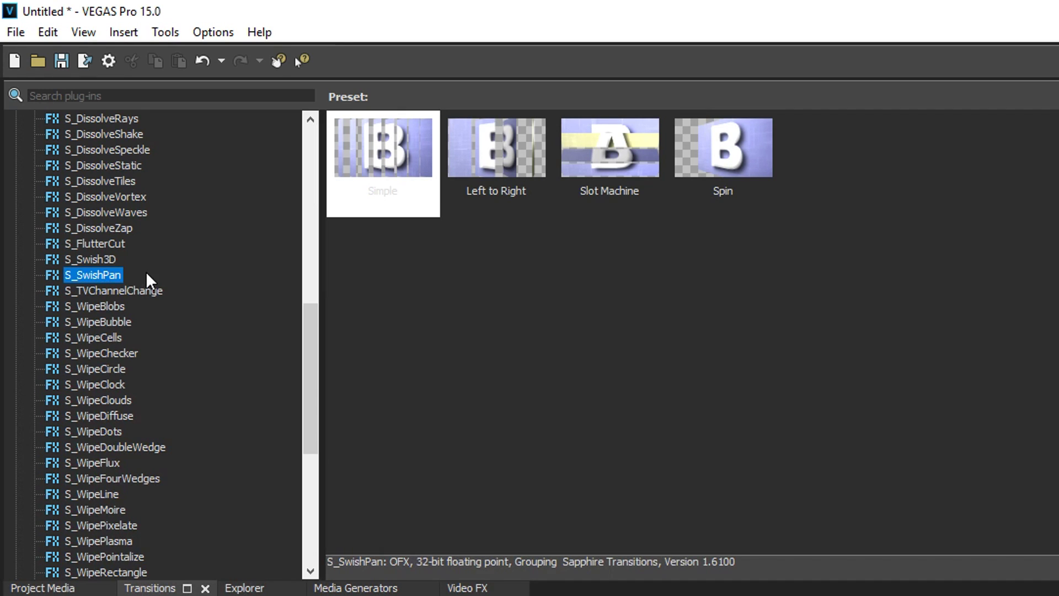
pyautogui.moveTo(376, 164); pyautogui.dragTo(721, 343)
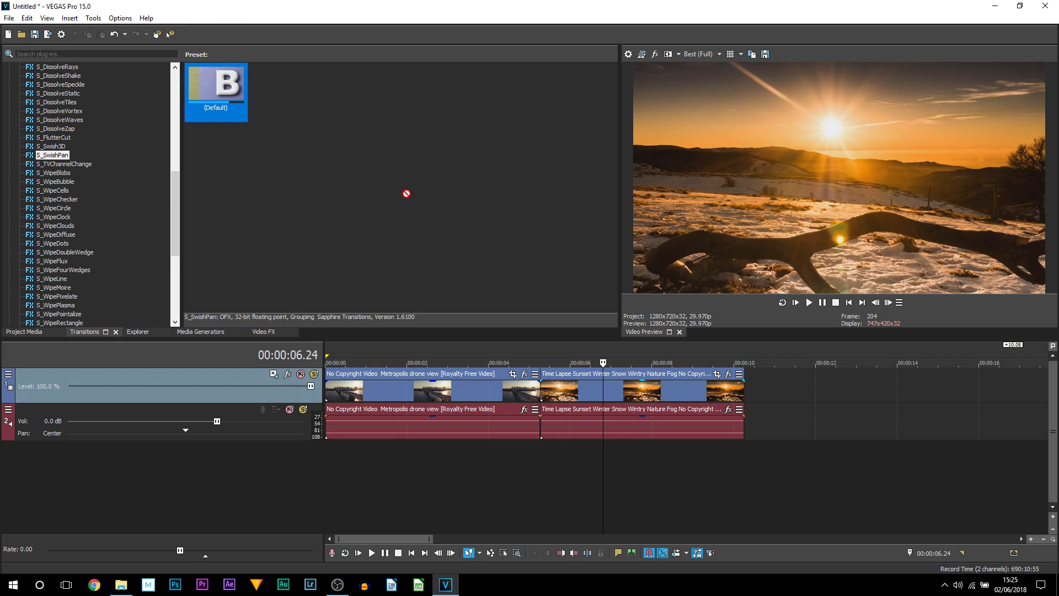
pyautogui.moveTo(407, 193); pyautogui.dragTo(532, 325)
pyautogui.moveTo(541, 389); pyautogui.dragTo(541, 390)
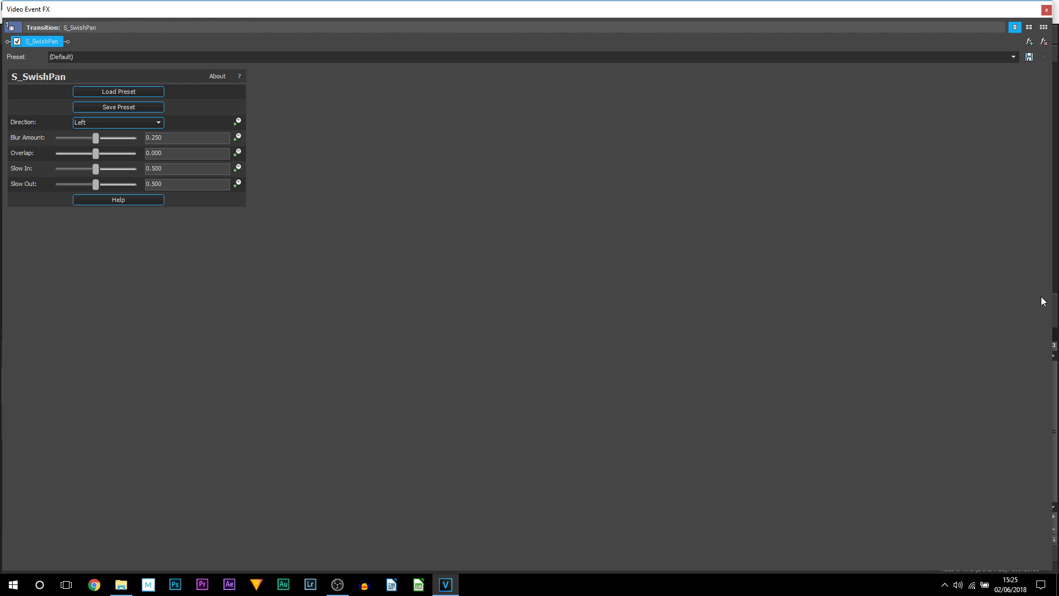
# Keep the swish Direction on Left and close the transition settings
pyautogui.moveTo(1053, 296); pyautogui.dragTo(310, 306)
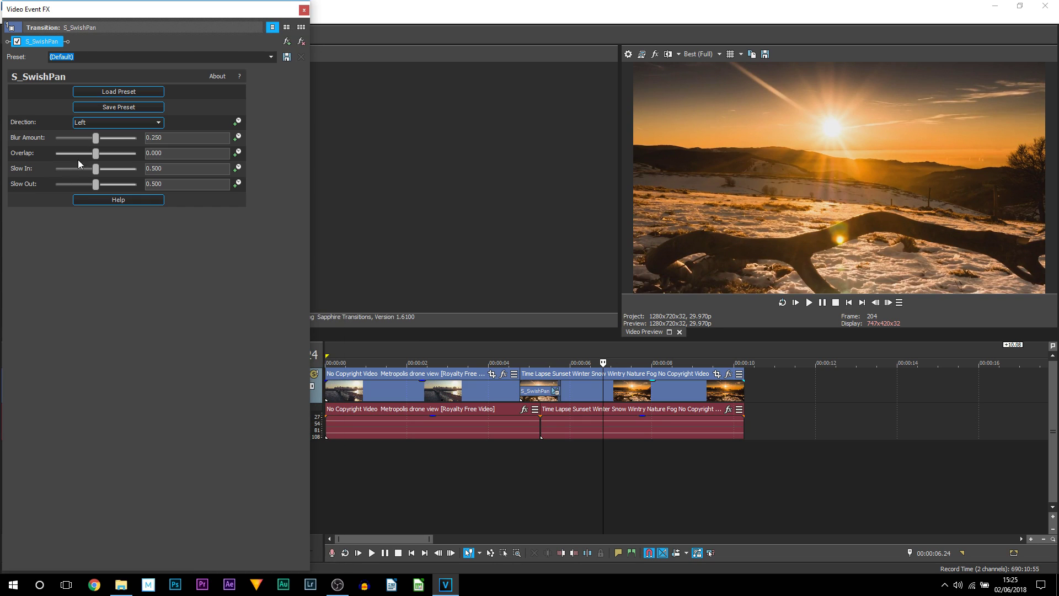
pyautogui.click(117, 124)
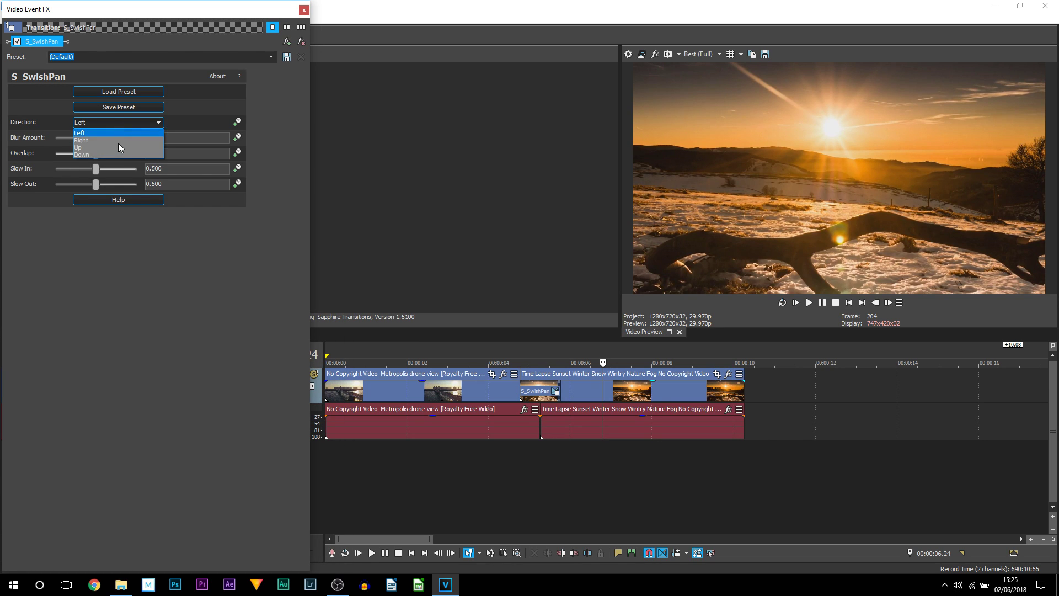
pyautogui.click(193, 266)
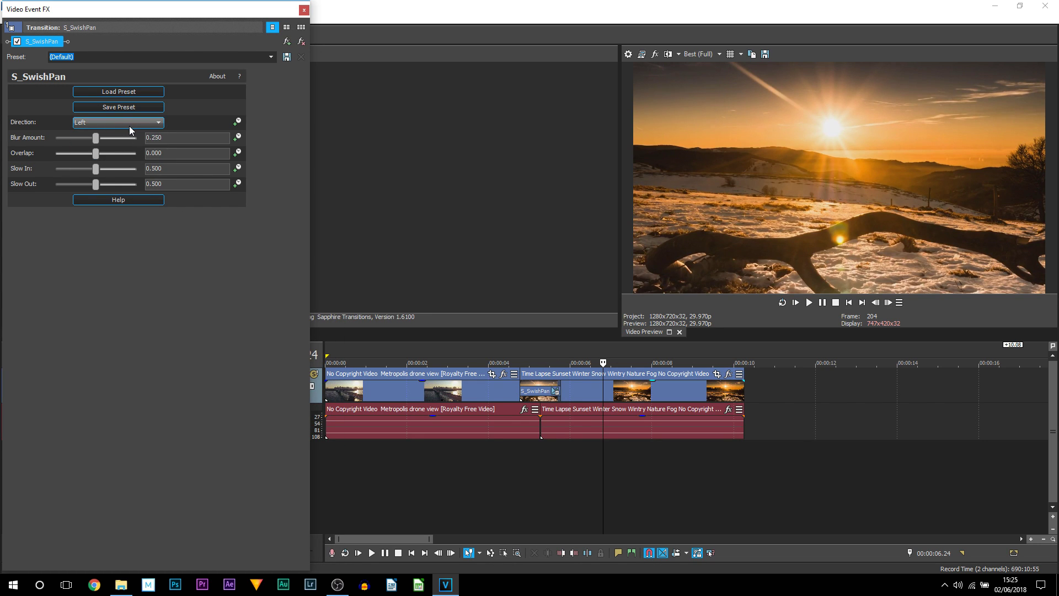
pyautogui.click(304, 11)
# Set Preview Quality to Preview (Auto)
pyautogui.click(701, 53)
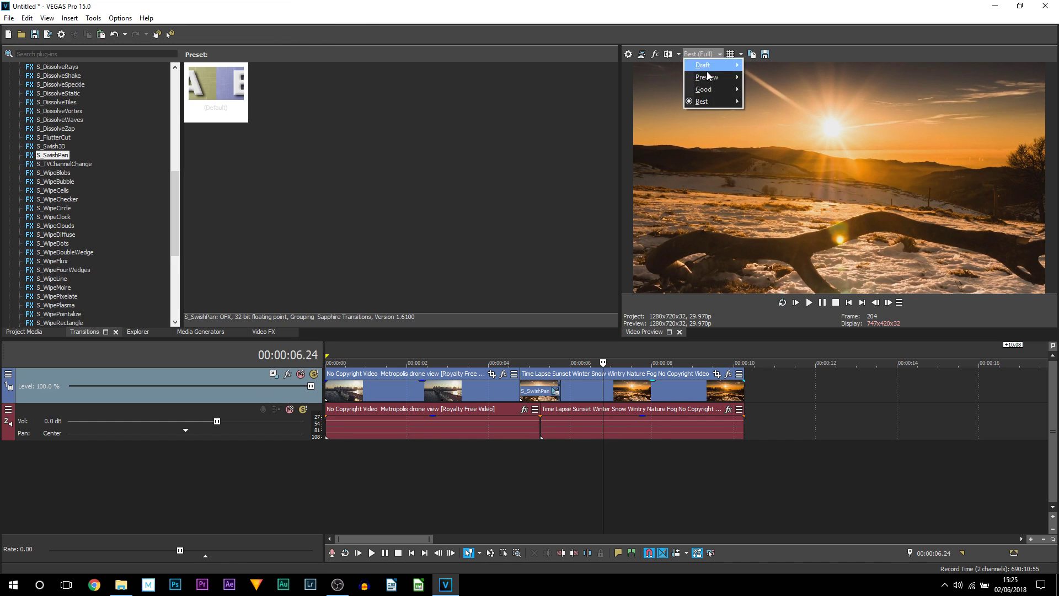
pyautogui.moveTo(712, 77)
pyautogui.click(761, 79)
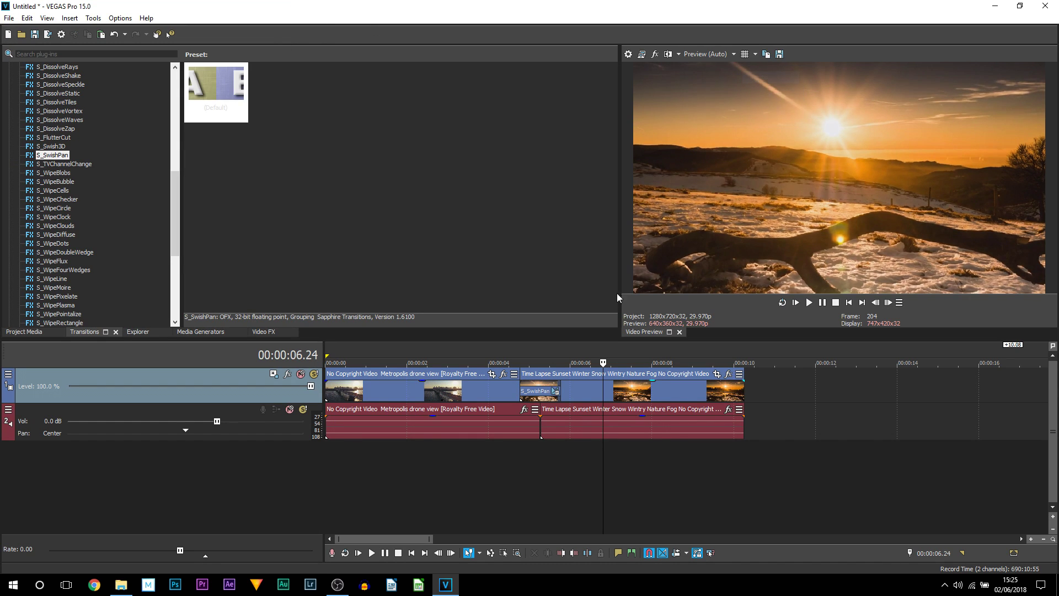
# Play and scrub through the transition to check the swish-pan blur
pyautogui.click(475, 480)
pyautogui.click(826, 304)
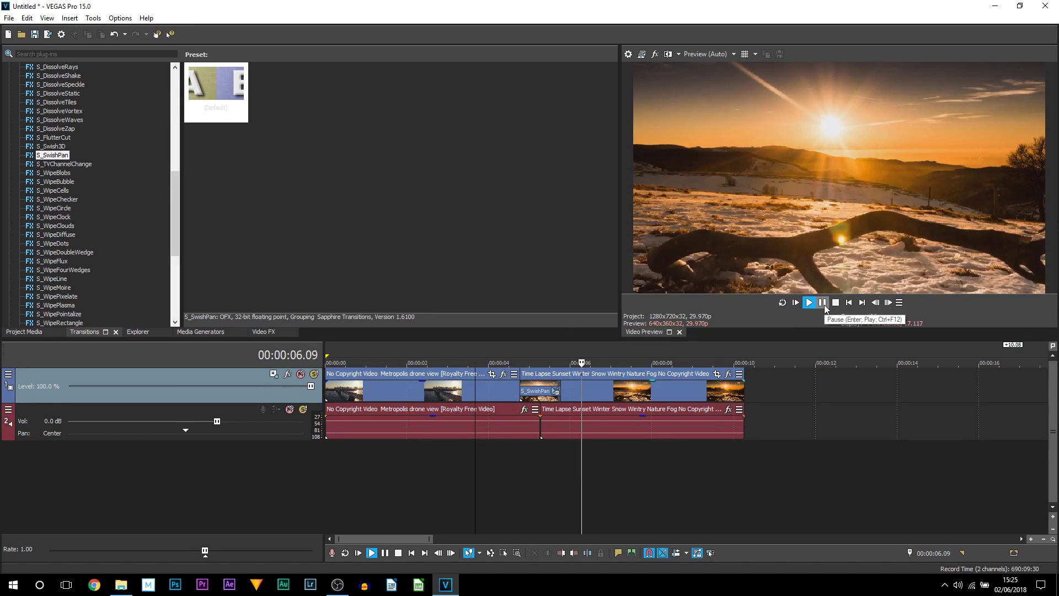
pyautogui.click(823, 303)
pyautogui.click(527, 477)
pyautogui.moveTo(527, 476); pyautogui.dragTo(588, 483)
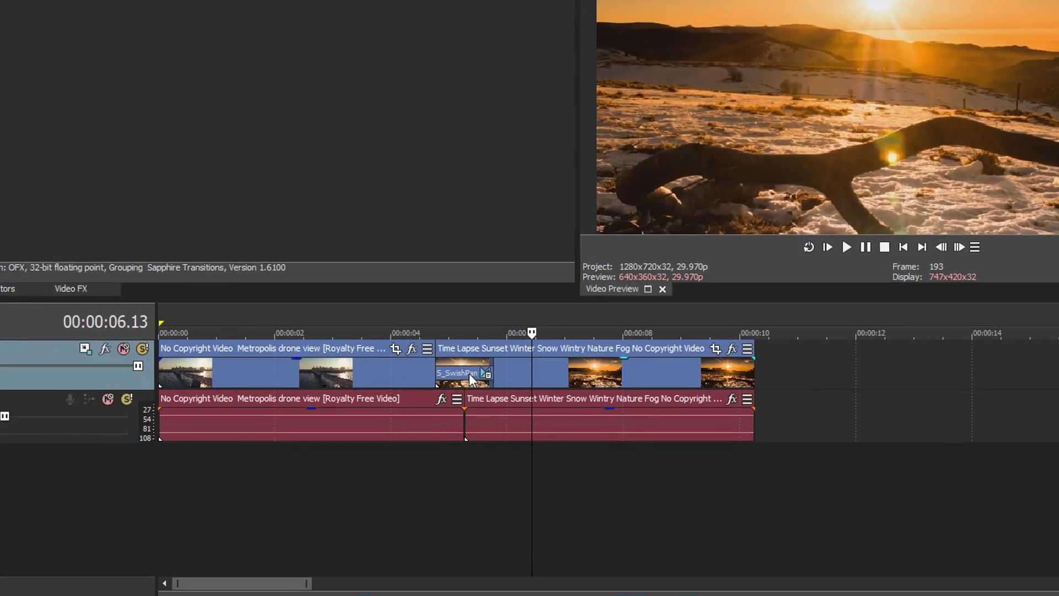
# Drag the transition and event edges inward until the overlap reads about 0.14 seconds
pyautogui.click(541, 386)
pyautogui.scroll(5, 437, 428)
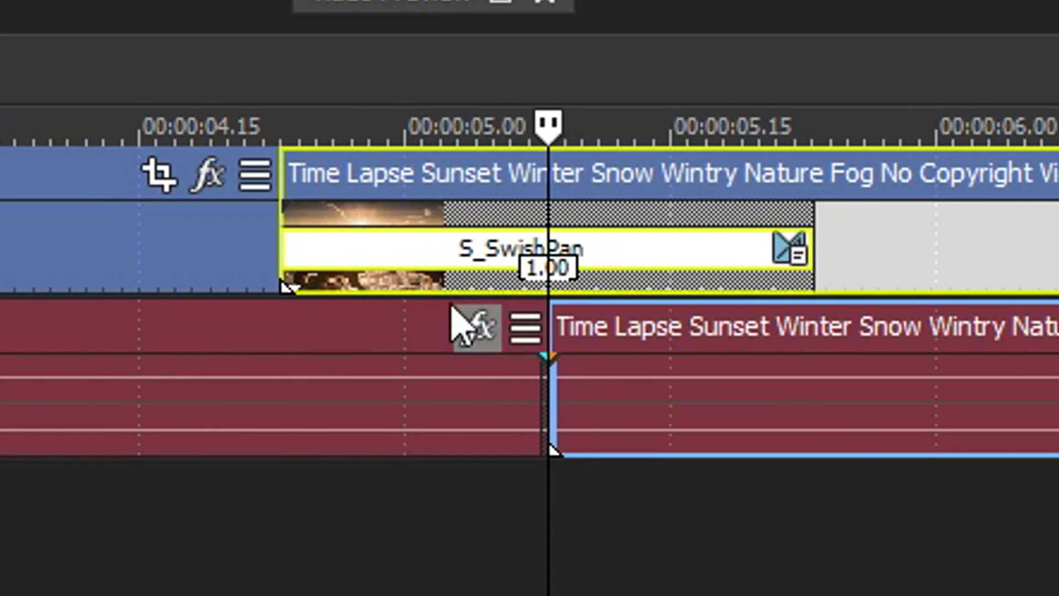
pyautogui.moveTo(281, 243); pyautogui.dragTo(401, 249)
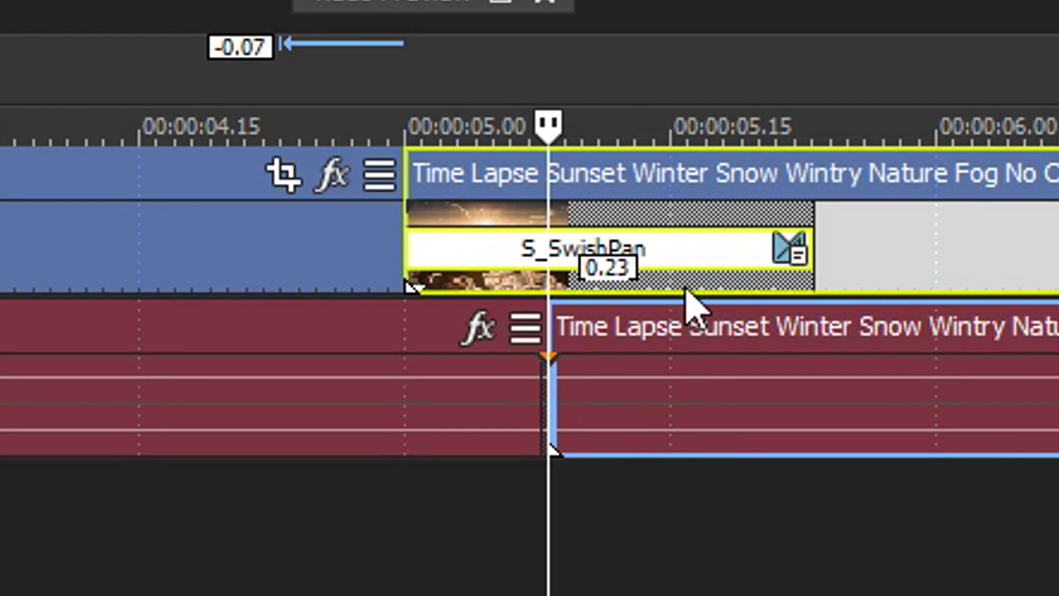
pyautogui.moveTo(817, 237); pyautogui.dragTo(729, 243)
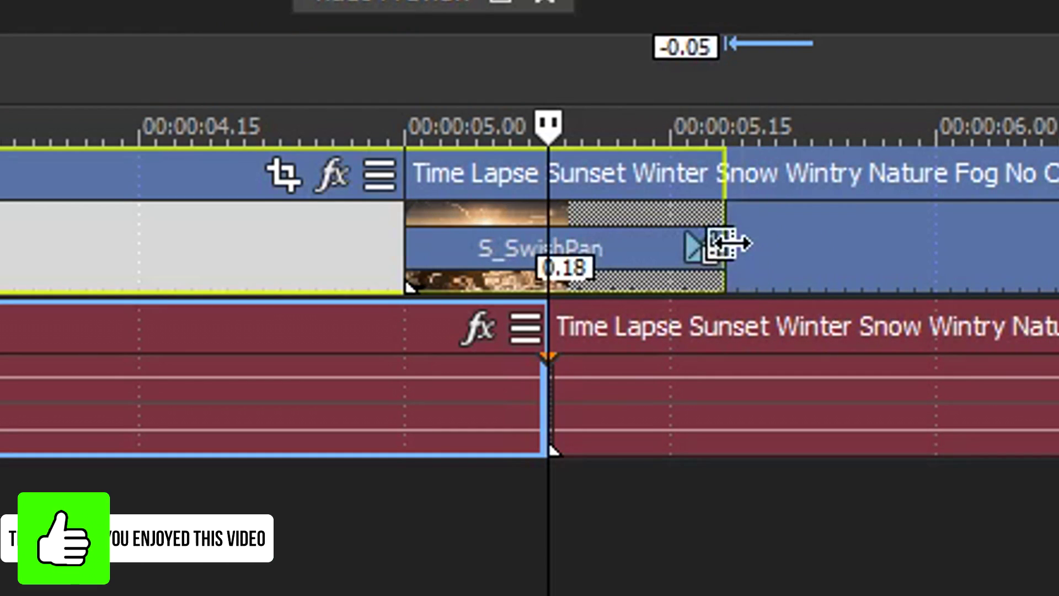
pyautogui.moveTo(407, 236); pyautogui.dragTo(457, 233)
pyautogui.moveTo(717, 238); pyautogui.dragTo(701, 241)
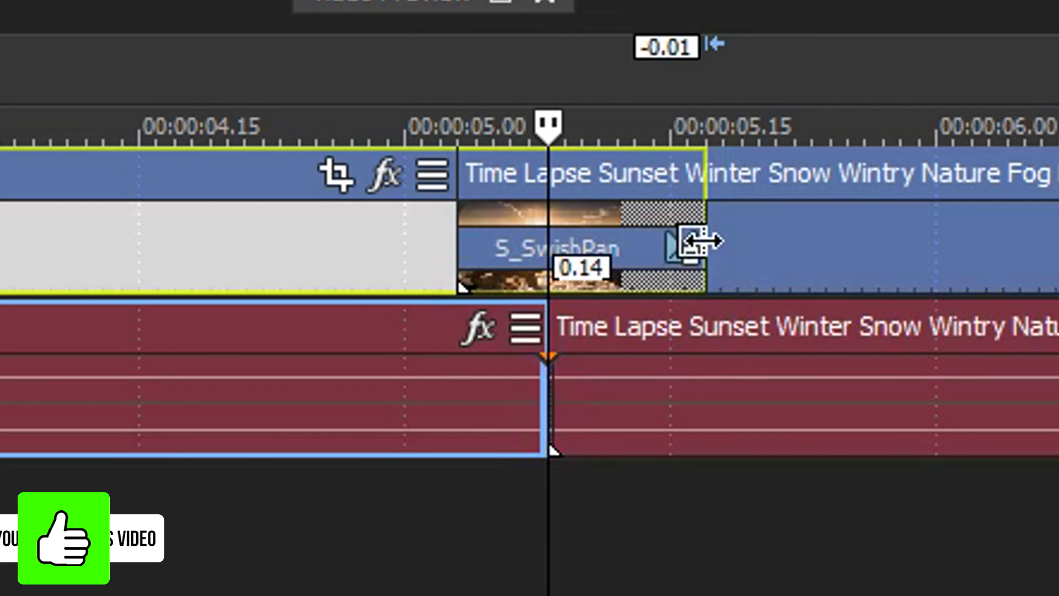
# Play back the shortened swish transition from just before the cut
pyautogui.scroll(-4, 634, 478)
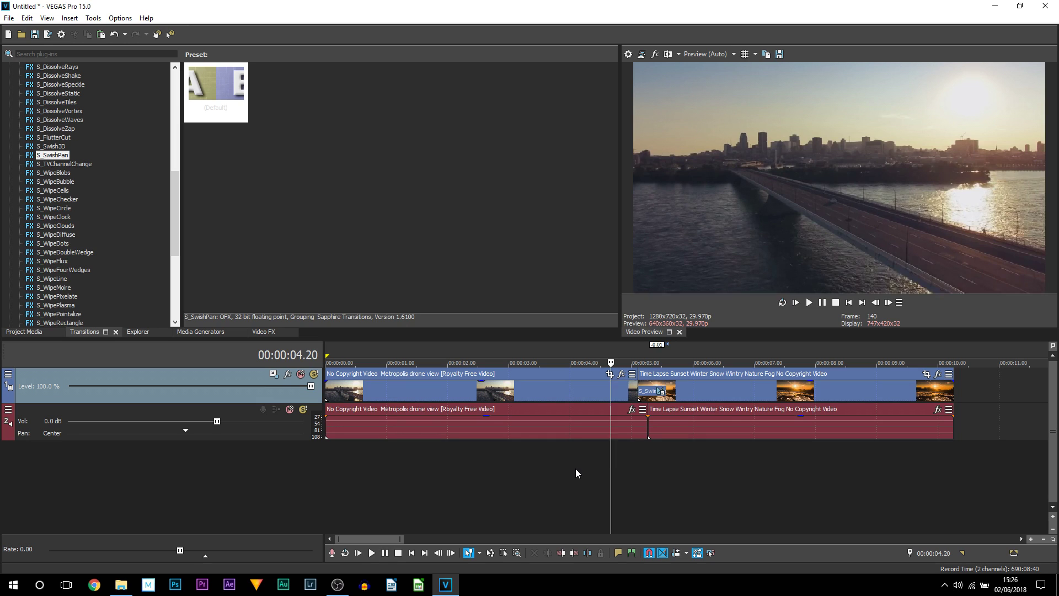
pyautogui.click(576, 473)
pyautogui.click(809, 302)
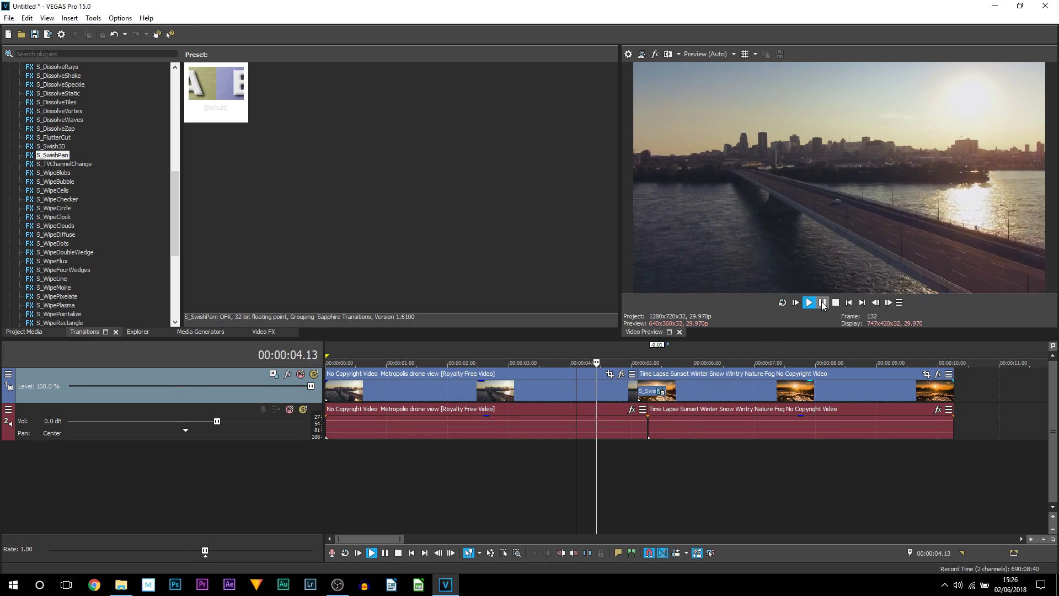
pyautogui.click(823, 303)
# Trim the drone clip's end at the transition, then play and scrub to check it
pyautogui.moveTo(638, 389); pyautogui.dragTo(635, 389)
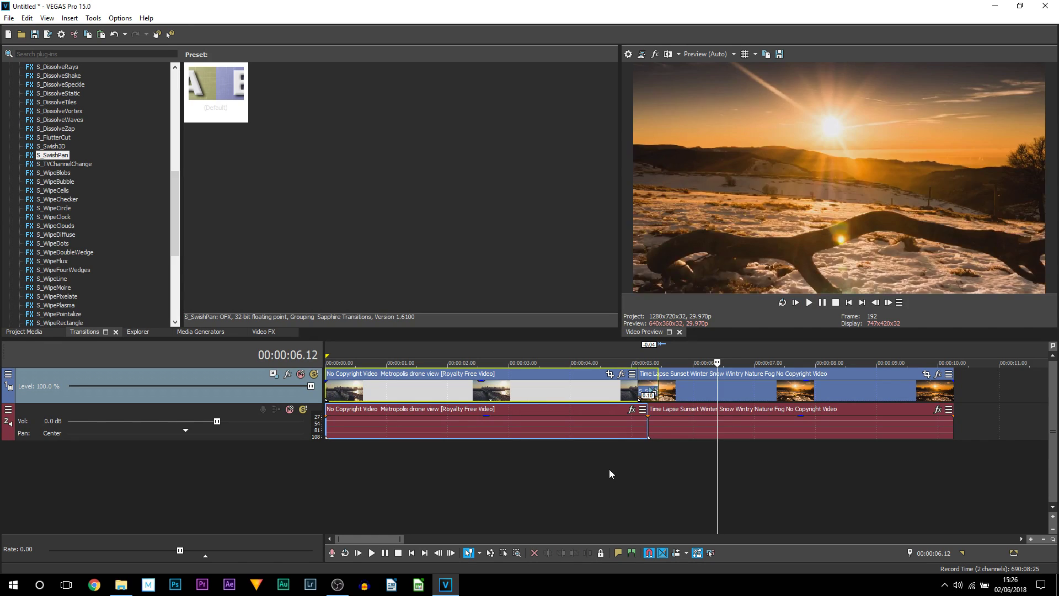
pyautogui.click(610, 473)
pyautogui.click(809, 303)
pyautogui.click(706, 425)
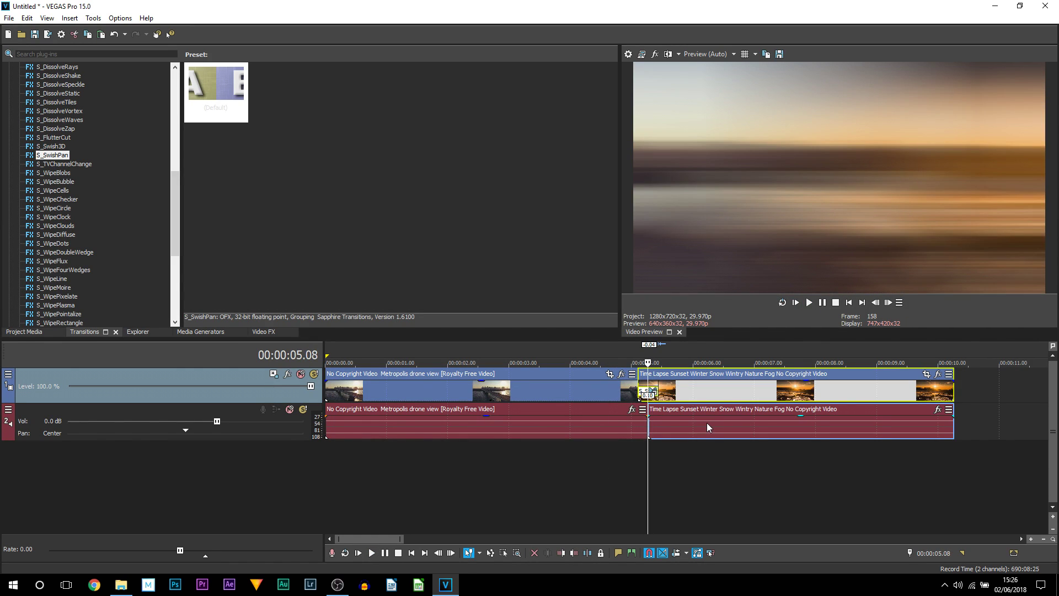
pyautogui.scroll(2, 707, 423)
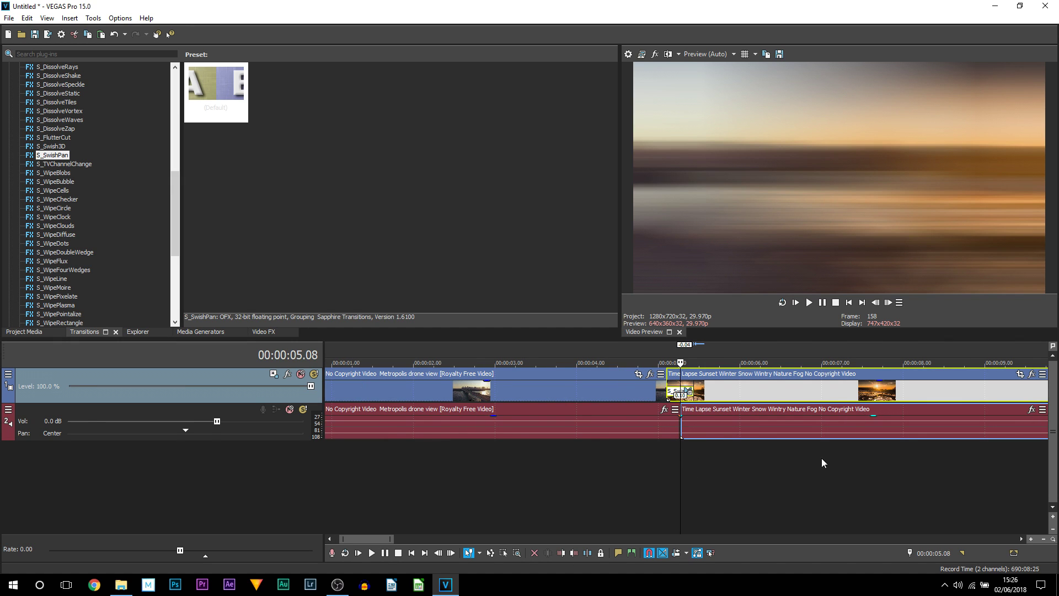
pyautogui.click(644, 469)
pyautogui.moveTo(645, 466); pyautogui.dragTo(683, 455)
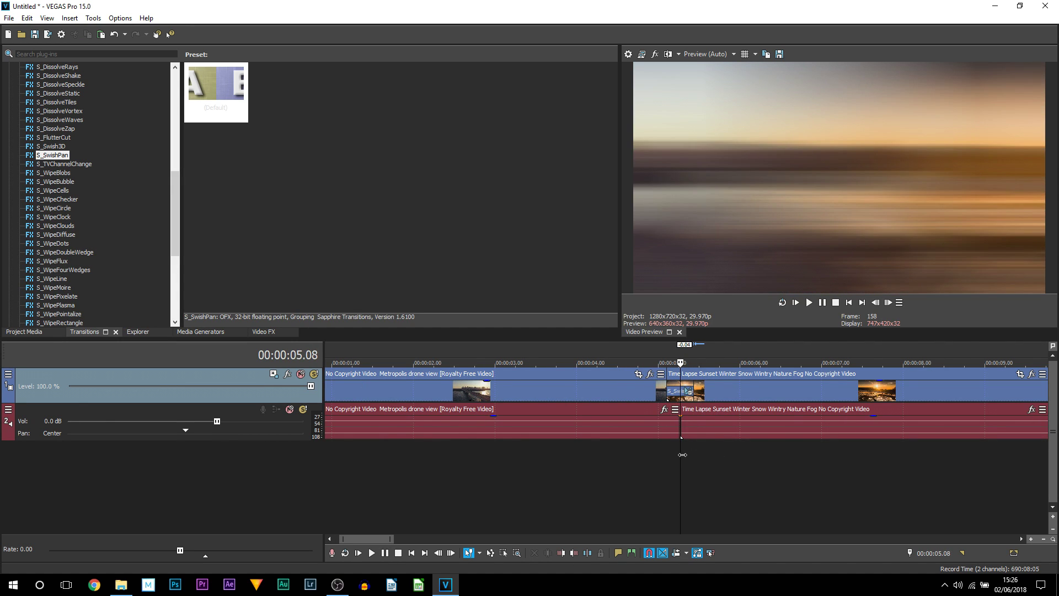
pyautogui.scroll(2, 683, 456)
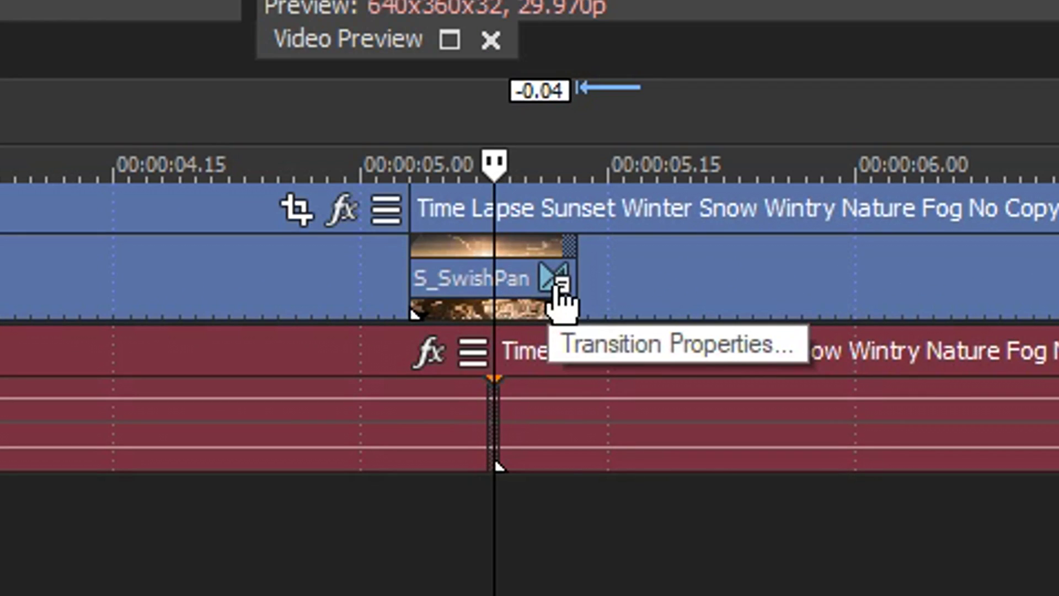
# Change the SwishPan Direction to Up, close the settings and play the transition
pyautogui.click(696, 391)
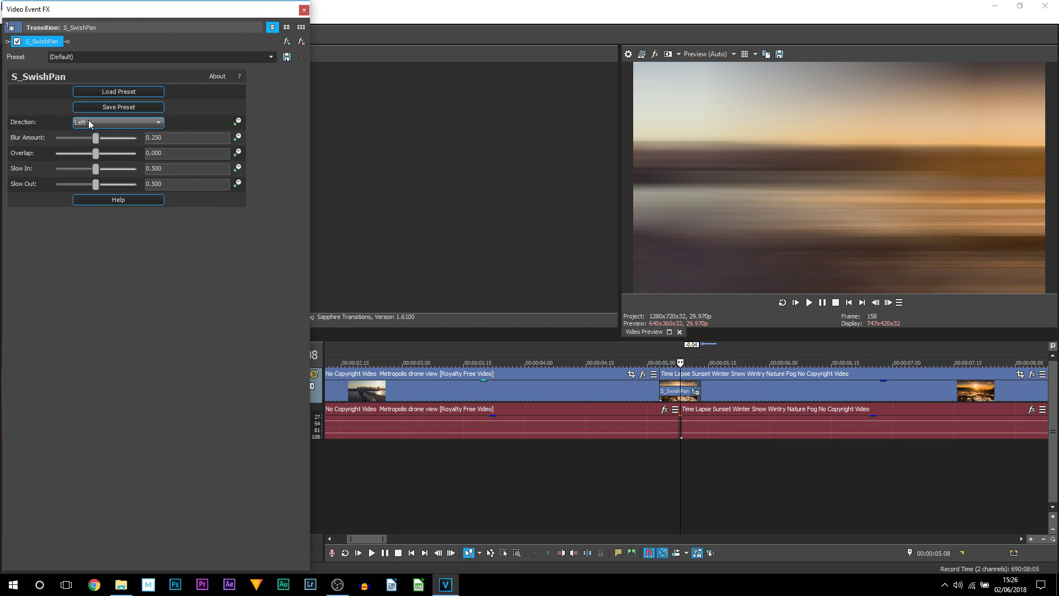
pyautogui.click(109, 124)
pyautogui.click(108, 148)
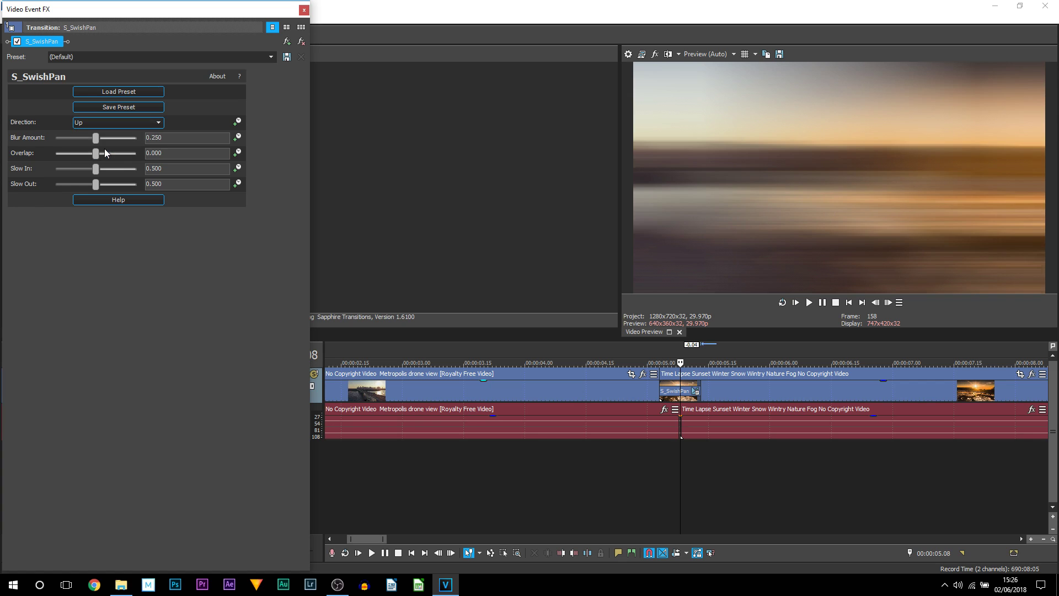
pyautogui.click(304, 10)
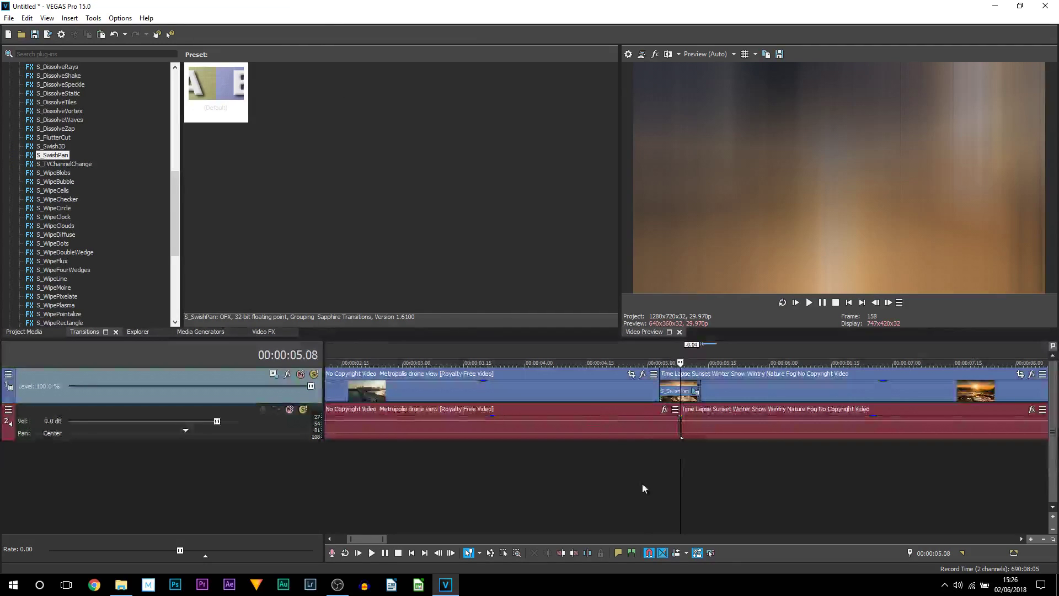
pyautogui.click(642, 487)
pyautogui.click(823, 307)
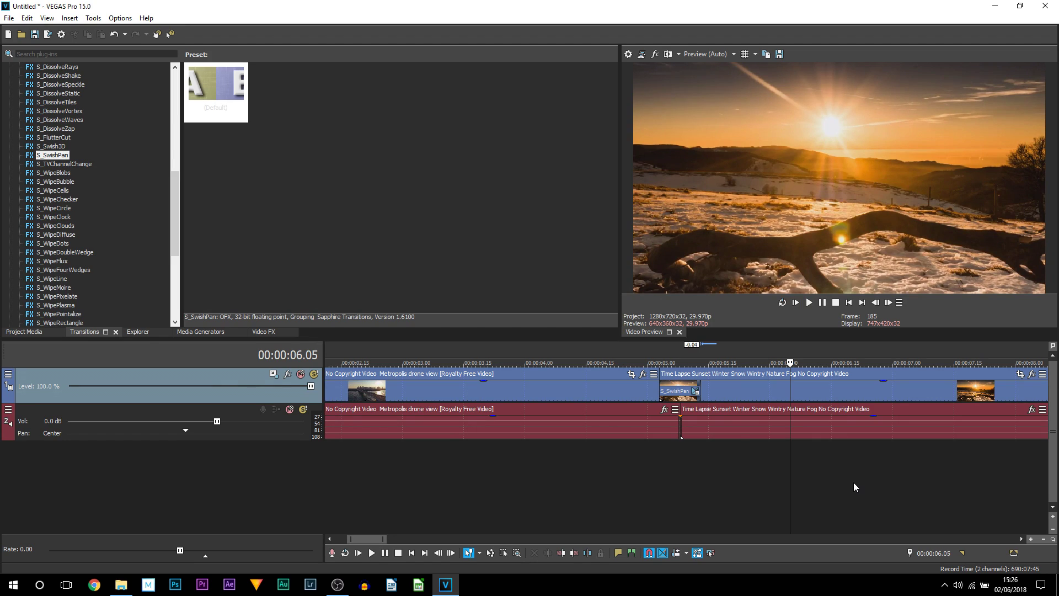
# Zoom out, jump to the second drone-sunset pair at 00:00:59.21, and zoom back in
pyautogui.scroll(-10, 854, 488)
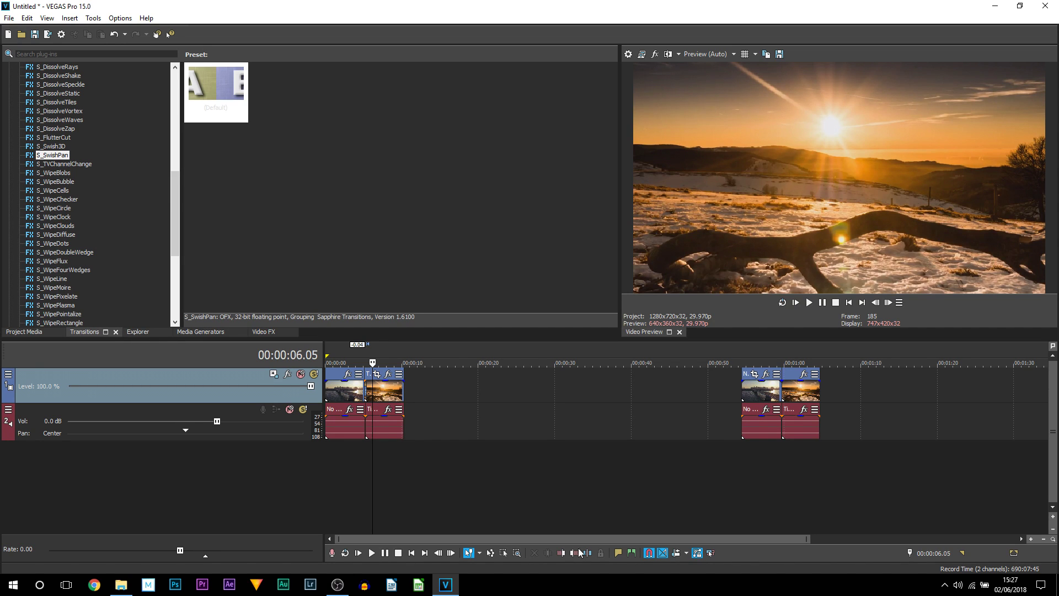
pyautogui.click(781, 390)
pyautogui.scroll(5, 781, 390)
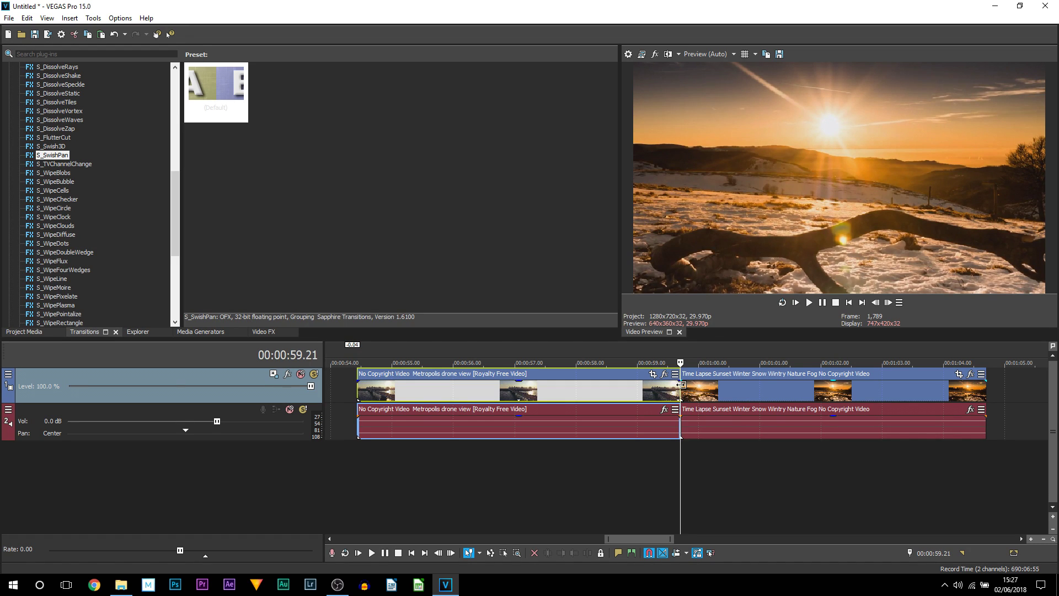
pyautogui.click(710, 434)
pyautogui.scroll(3, 710, 433)
# Split the drone clip at 00:00:59.06
pyautogui.scroll(4, 710, 437)
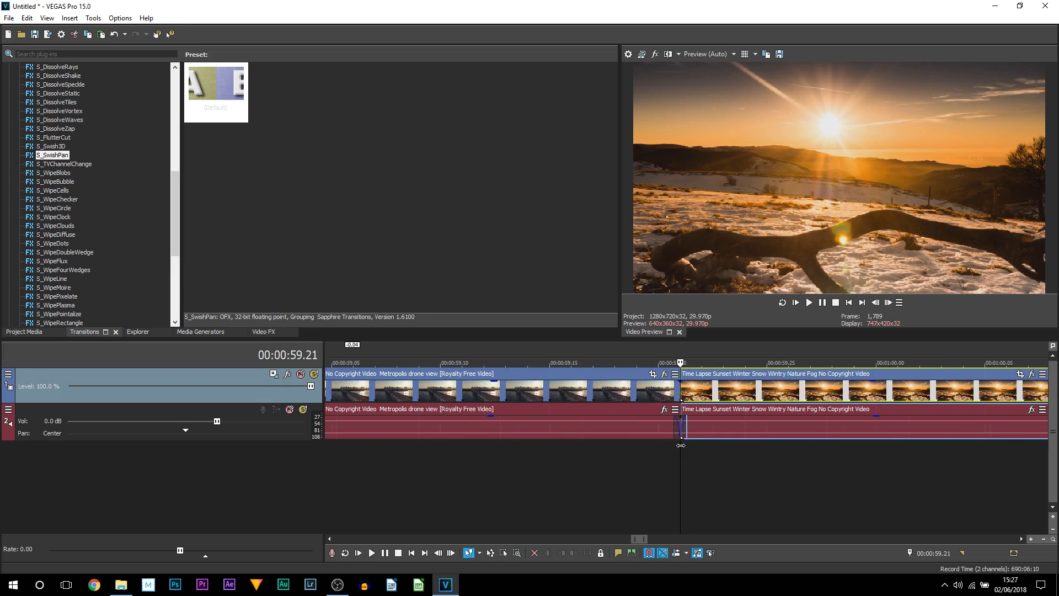
pyautogui.click(678, 390)
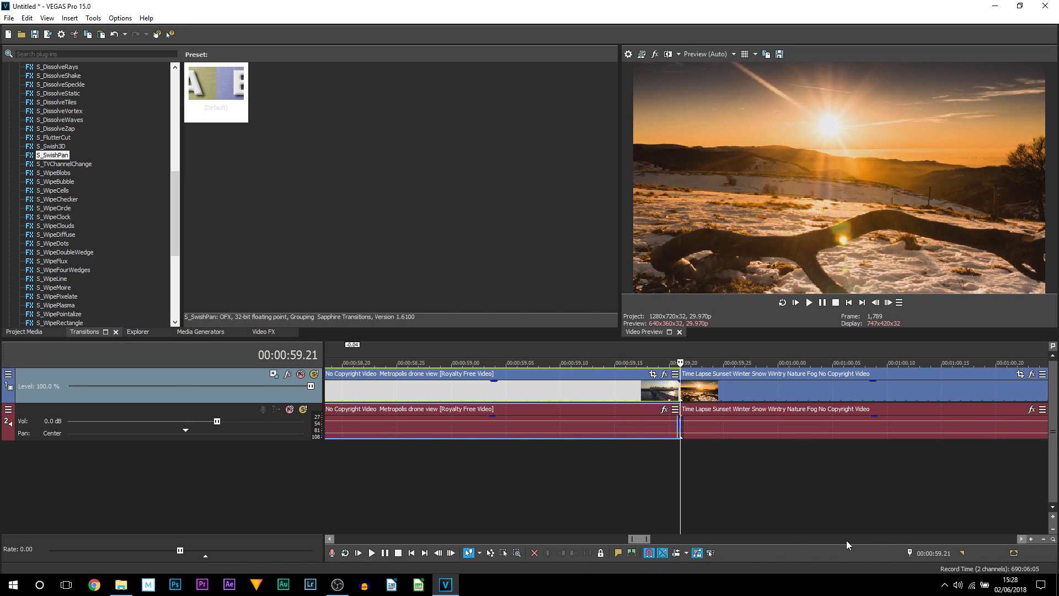
pyautogui.press('Left')
pyautogui.press('Left')
pyautogui.press('Left')
pyautogui.press('Left')
pyautogui.press('Left')
pyautogui.press('Left')
pyautogui.press('Left')
pyautogui.press('Left')
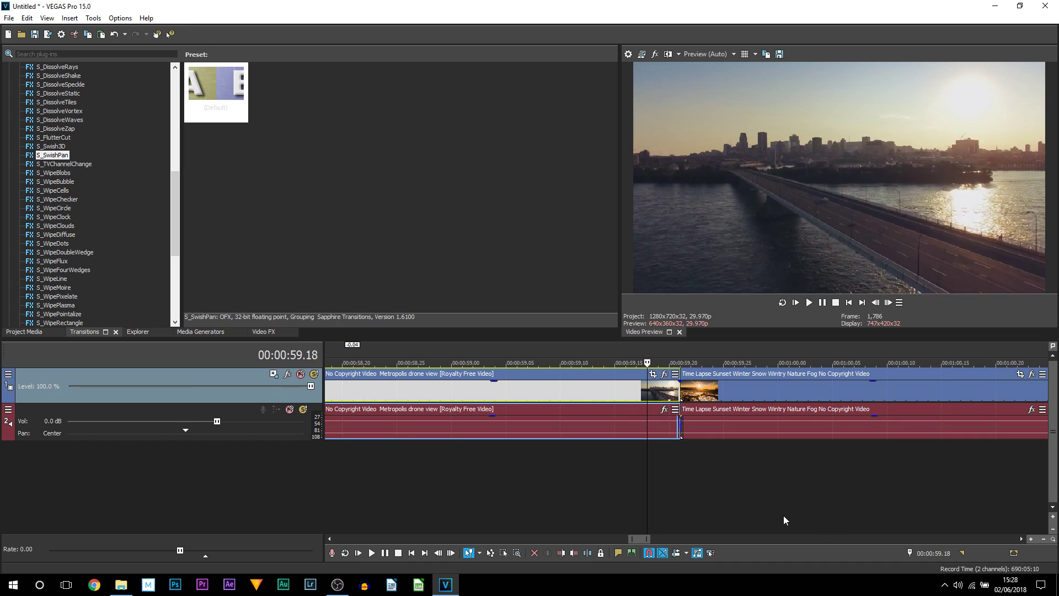
pyautogui.press('Left')
pyautogui.press('Left')
pyautogui.press('Left')
pyautogui.press('Left')
pyautogui.press('Left')
pyautogui.press('Left')
pyautogui.press('Left')
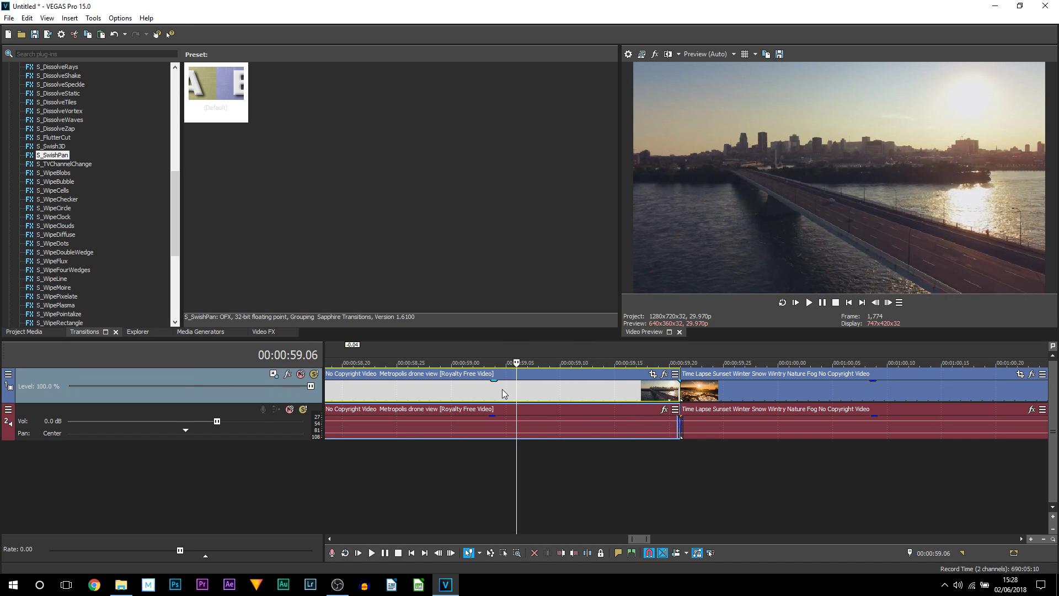
pyautogui.press('s')
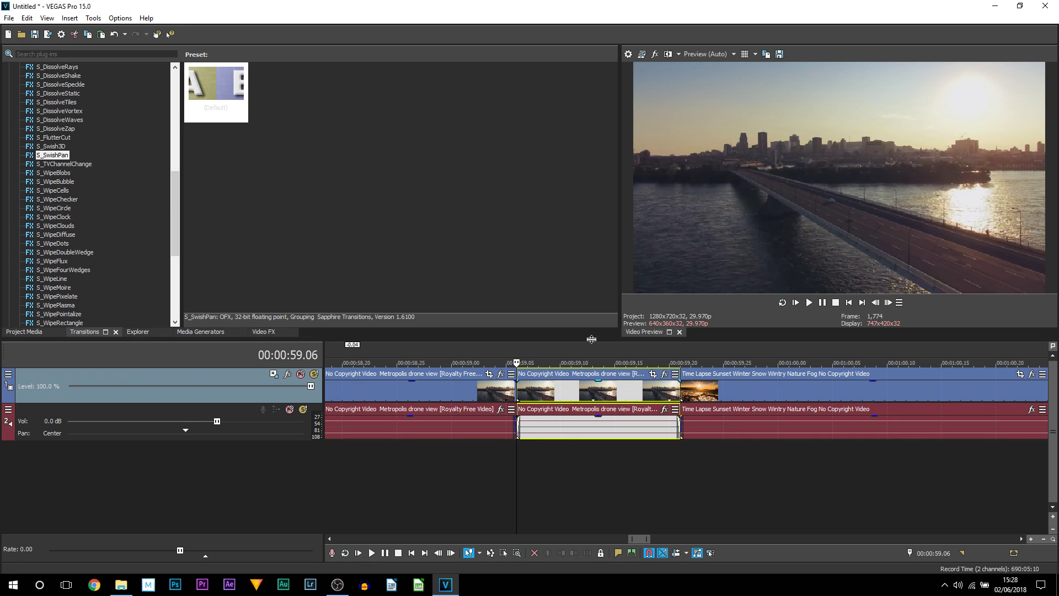
# Split the Time Lapse clip at 00:01:00.06
pyautogui.click(685, 389)
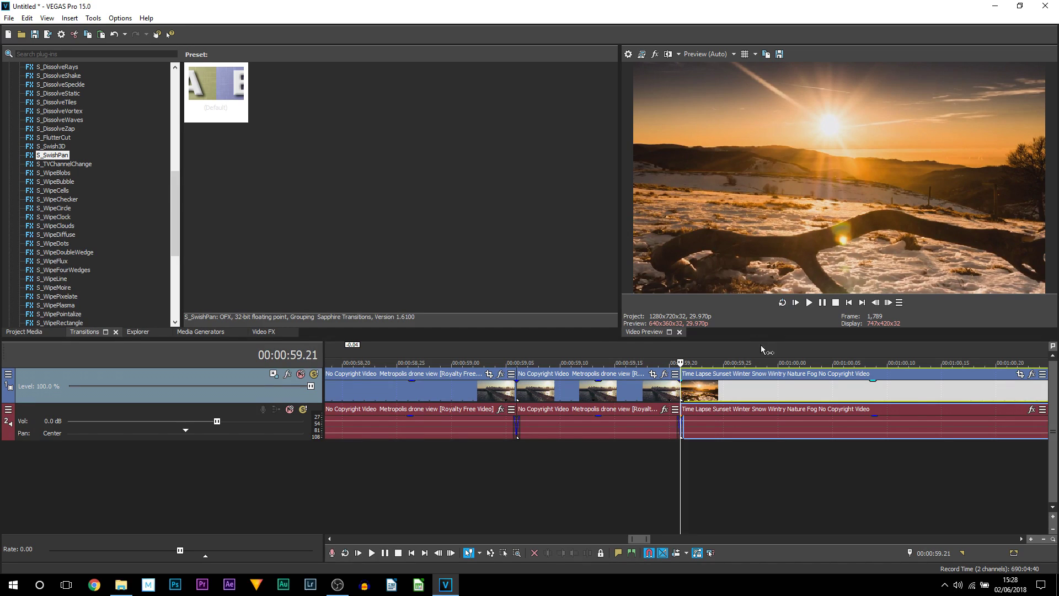
pyautogui.press('space')
pyautogui.press('Return')
pyautogui.press('s')
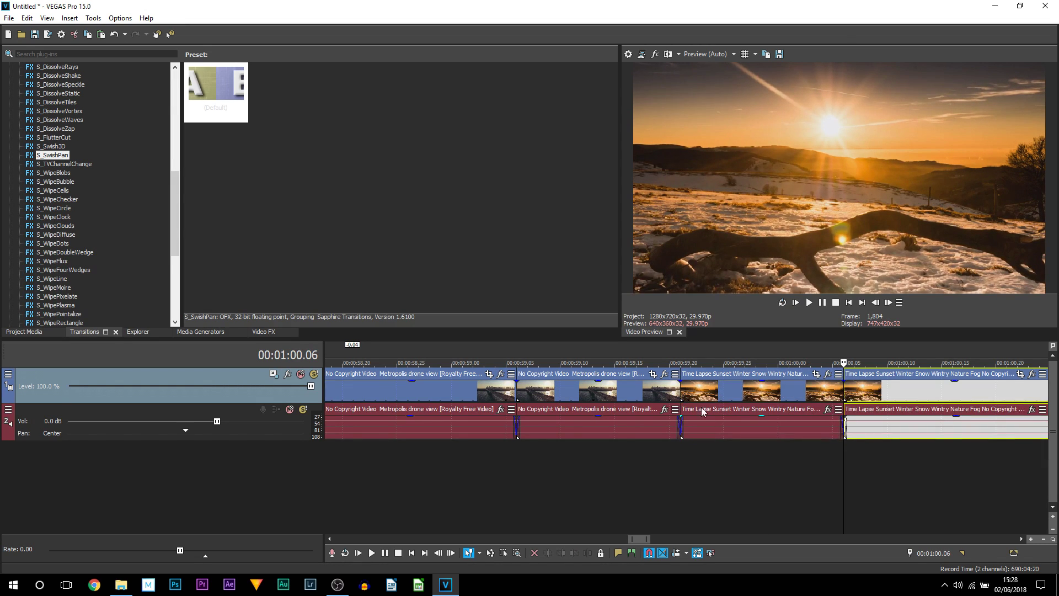
pyautogui.press('space')
pyautogui.scroll(-4, 636, 464)
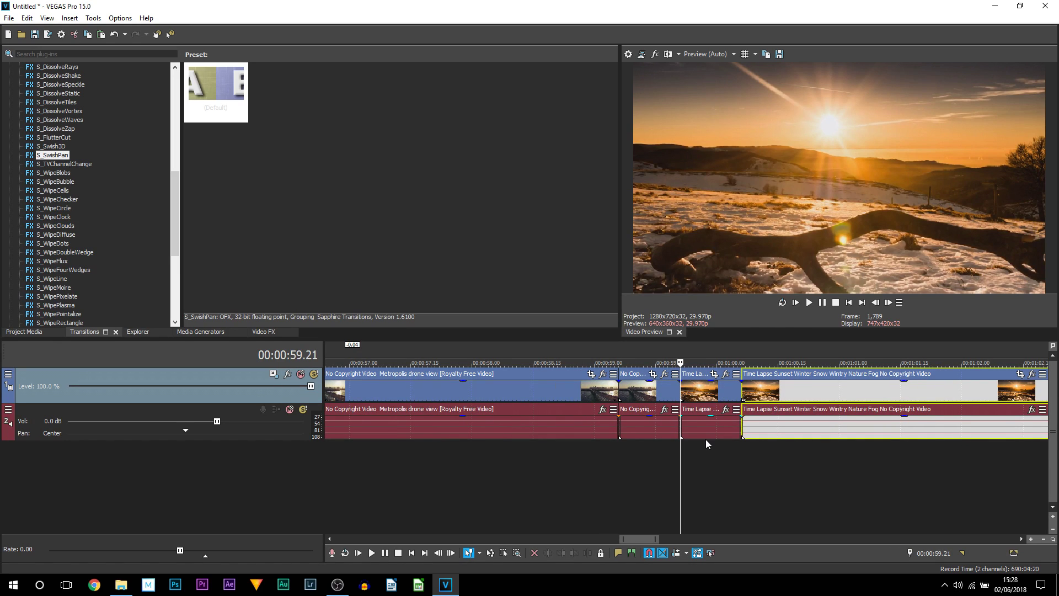
# Insert a new video track and move the short Time Lapse audio onto a new track
pyautogui.rightClick(296, 398)
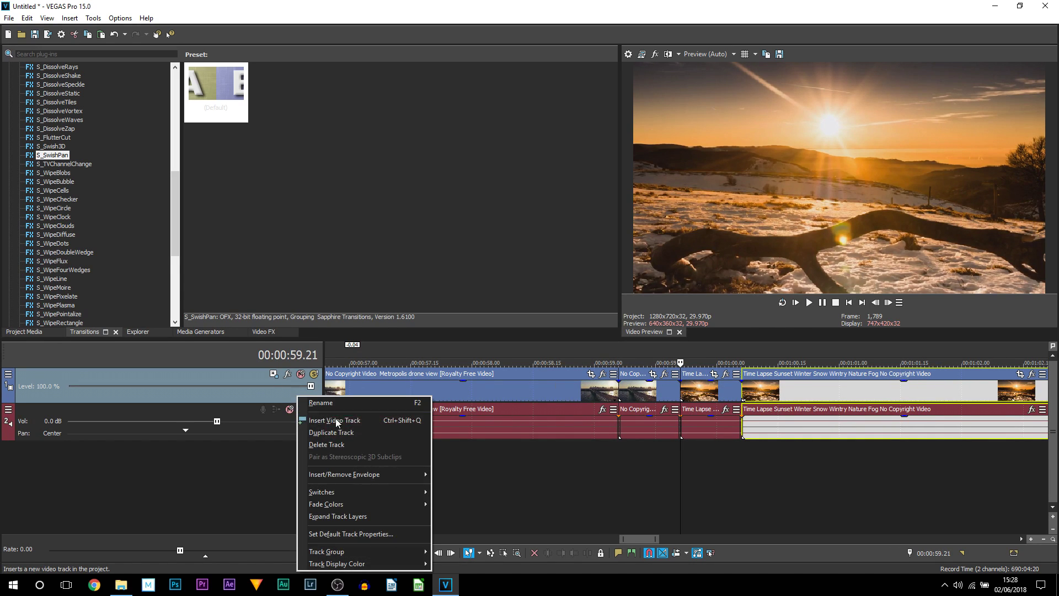
pyautogui.click(339, 420)
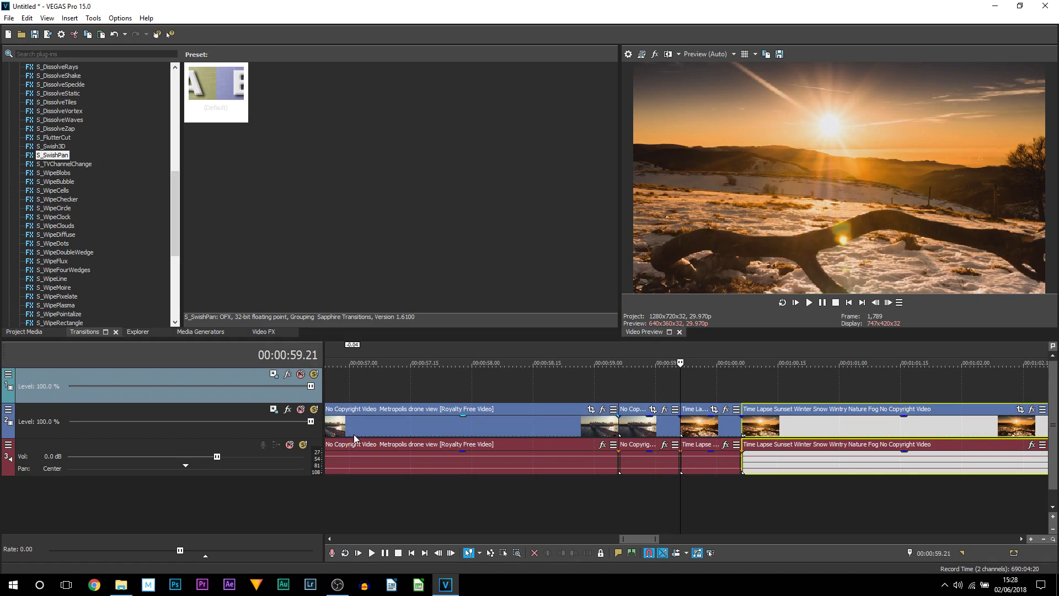
pyautogui.click(695, 461)
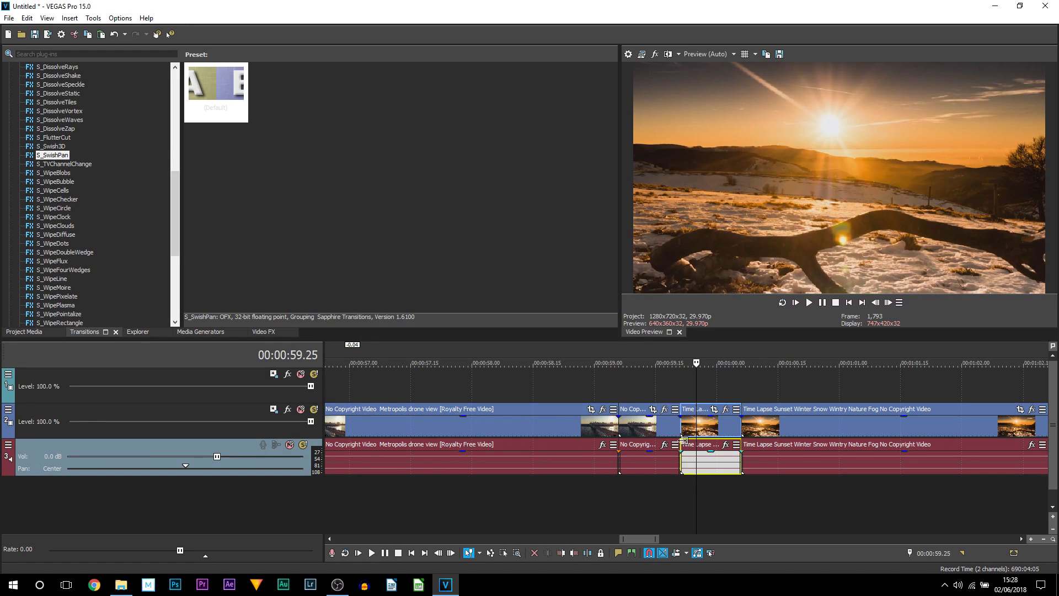
pyautogui.click(717, 424)
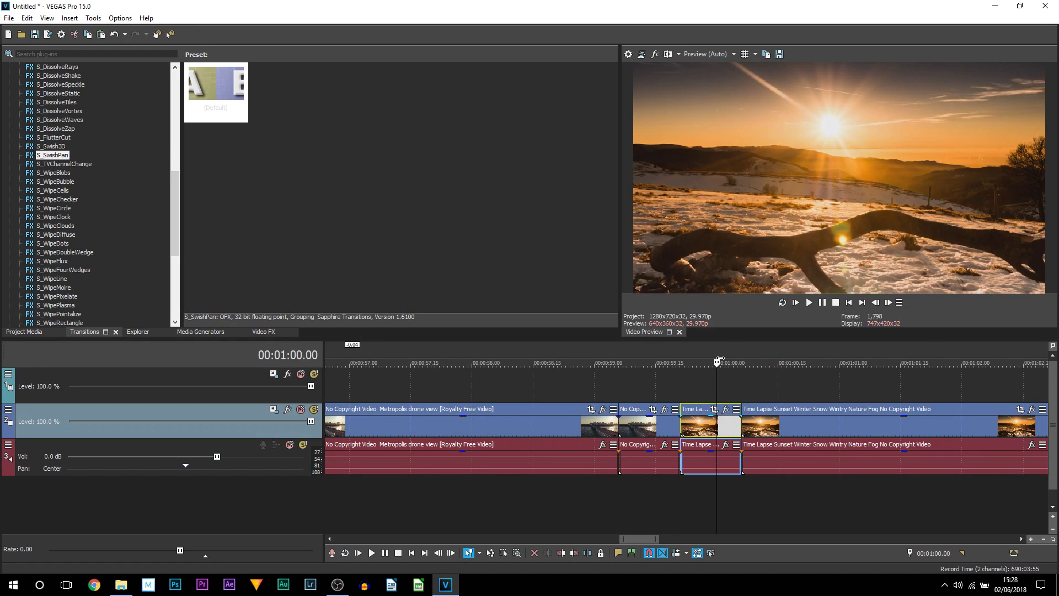
pyautogui.moveTo(701, 460); pyautogui.dragTo(703, 496)
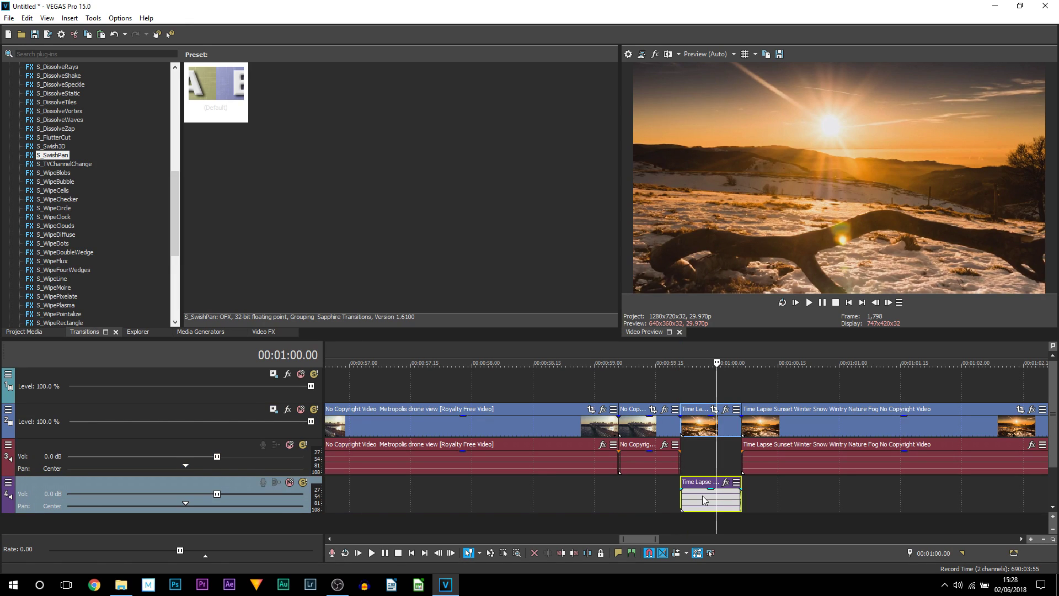
# Move the short Time Lapse video to track 1 overlapping the drone piece, and open Pan/Crop
pyautogui.moveTo(698, 420); pyautogui.dragTo(638, 400)
pyautogui.moveTo(806, 429); pyautogui.dragTo(751, 428)
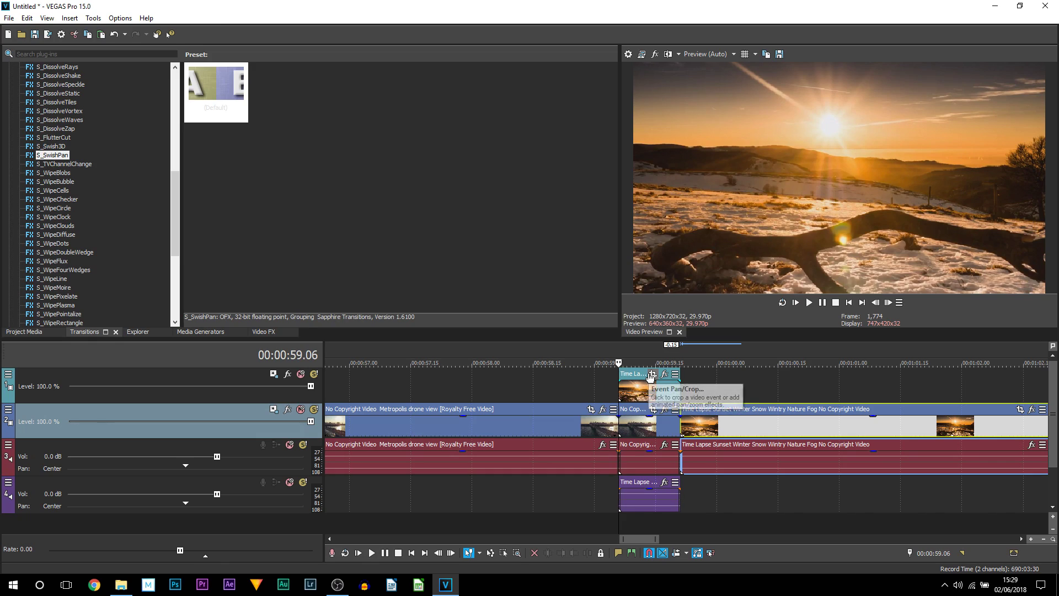
pyautogui.click(524, 146)
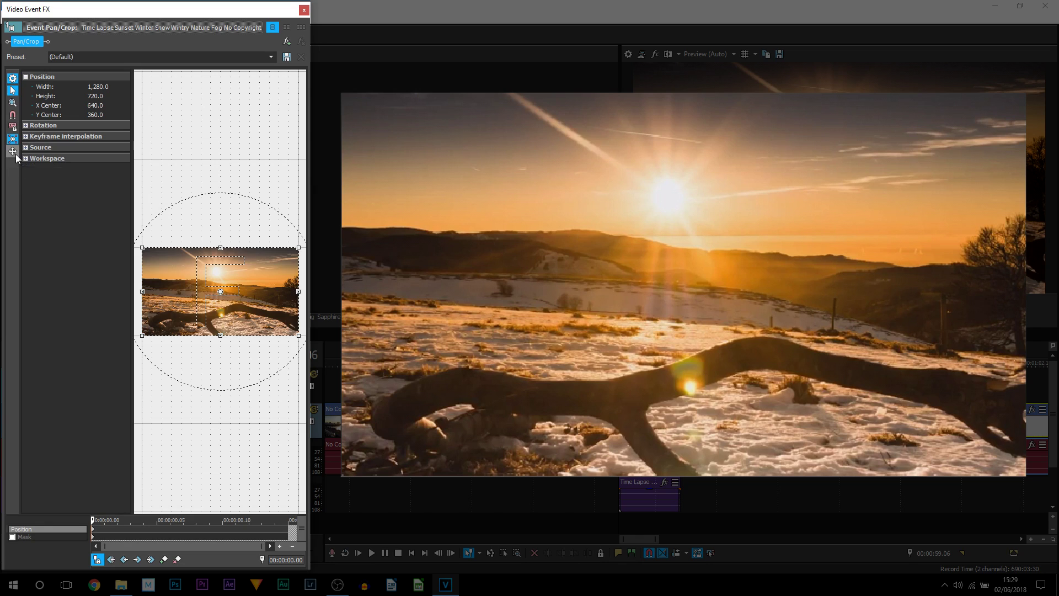
# Keyframe the drone piece's X Center from 640 to -641.6 at 00:00:00.13, horizontal-only
pyautogui.click(16, 154)
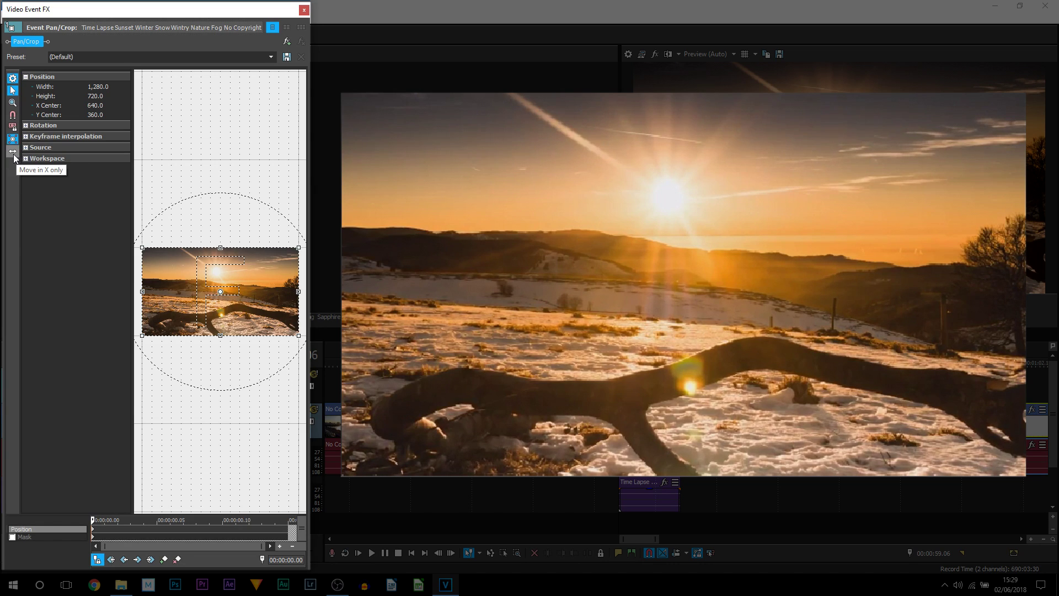
pyautogui.moveTo(175, 296); pyautogui.dragTo(337, 294)
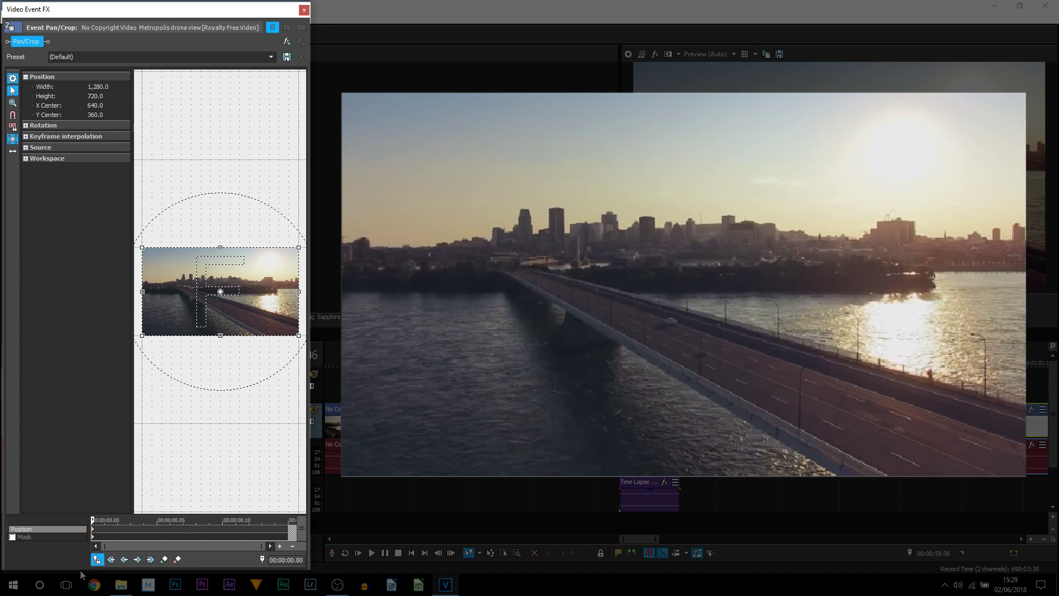
pyautogui.click(95, 559)
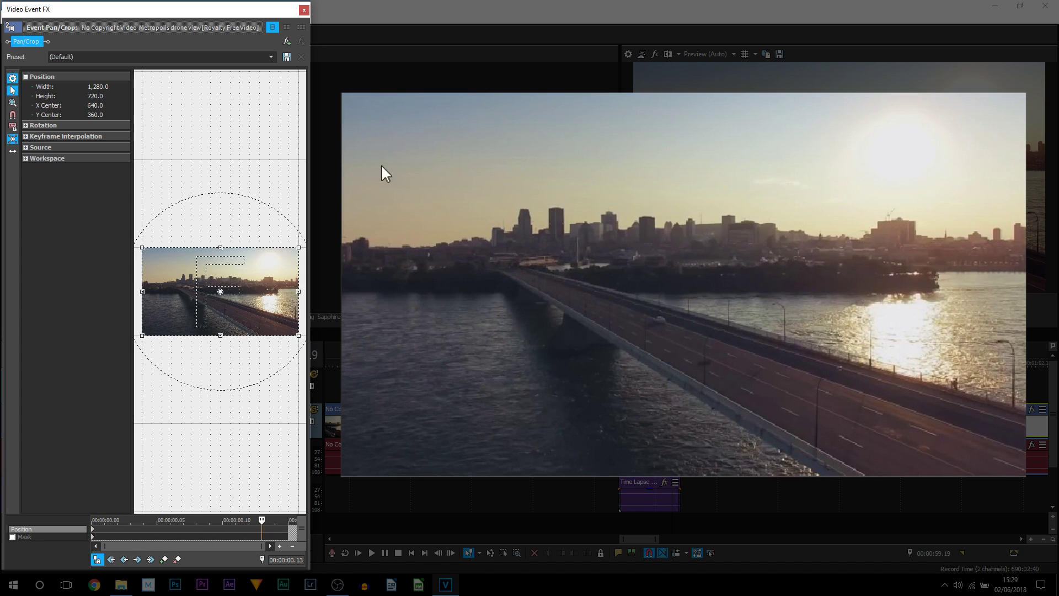
pyautogui.moveTo(253, 318); pyautogui.dragTo(98, 318)
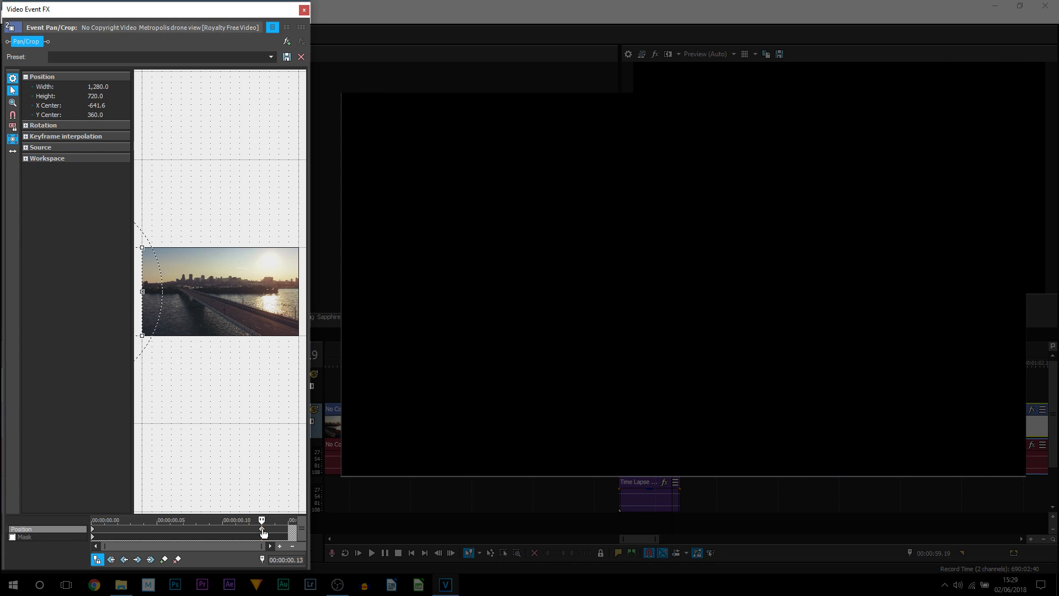
pyautogui.moveTo(263, 530); pyautogui.dragTo(288, 529)
pyautogui.click(377, 535)
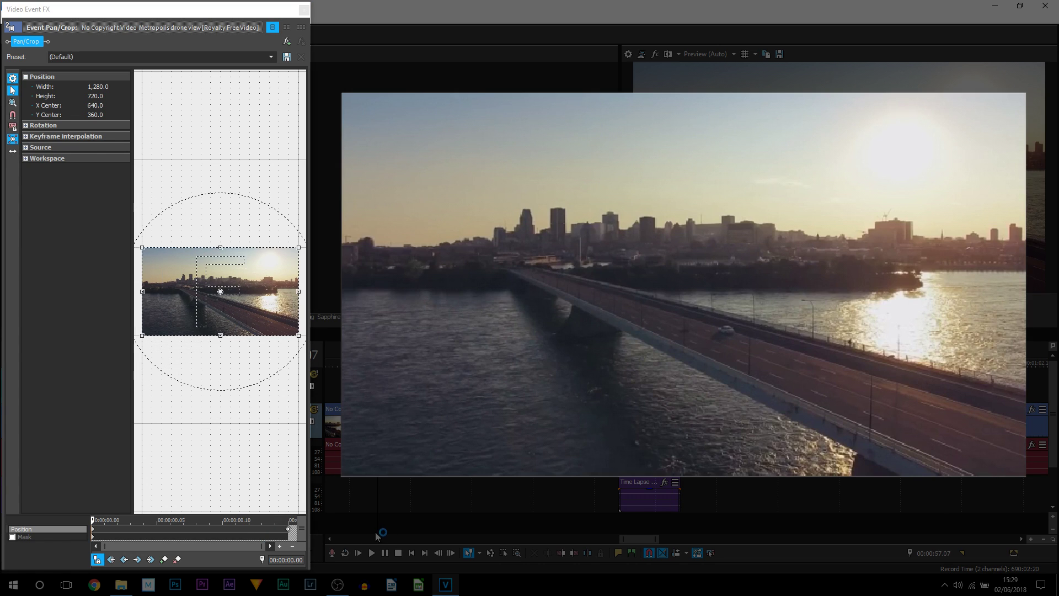
pyautogui.click(304, 10)
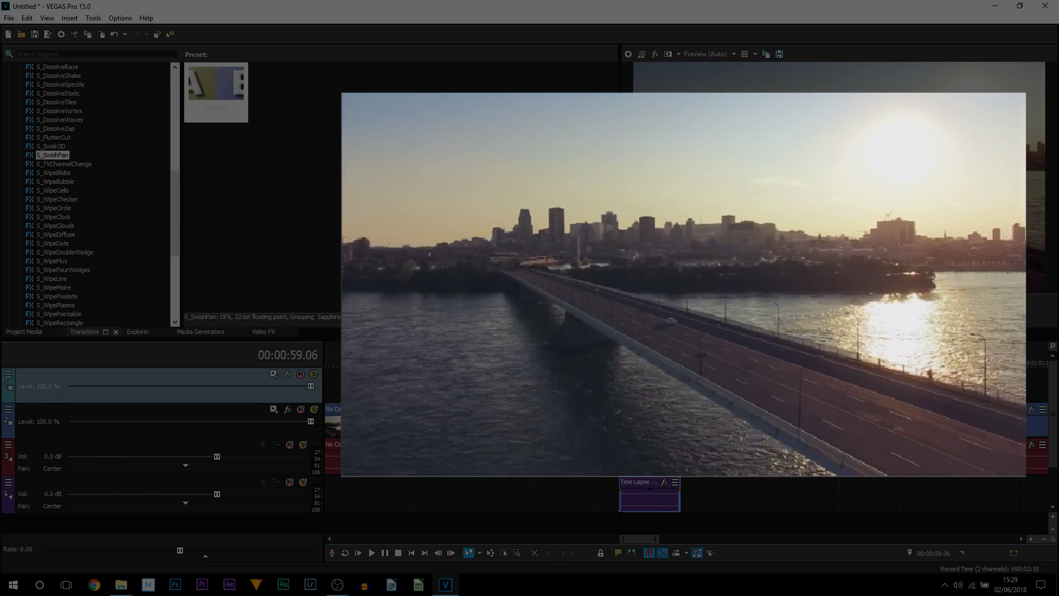
# Restore the sunset piece's framing and keyframe X Center from 1944.2 to 727.0 by 00:00:00.14
pyautogui.moveTo(123, 528); pyautogui.dragTo(275, 525)
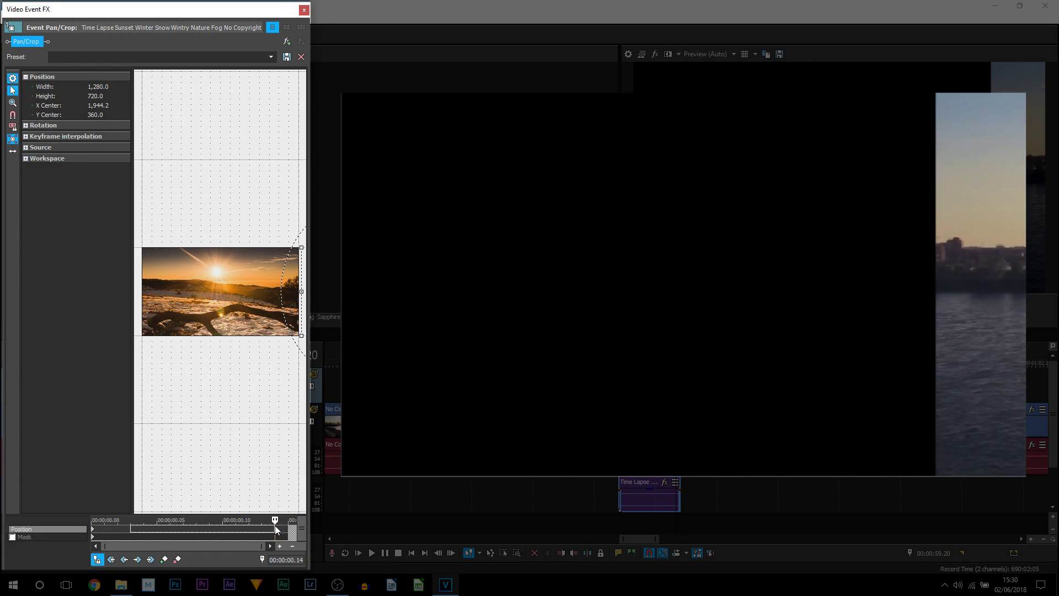
pyautogui.rightClick(250, 307)
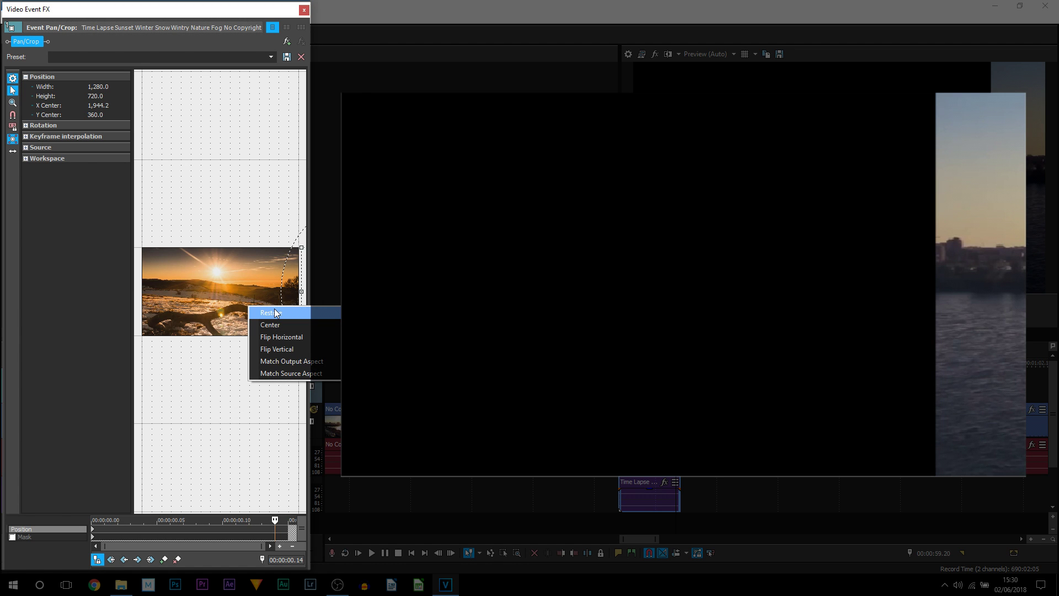
pyautogui.click(276, 314)
pyautogui.moveTo(275, 531); pyautogui.dragTo(289, 531)
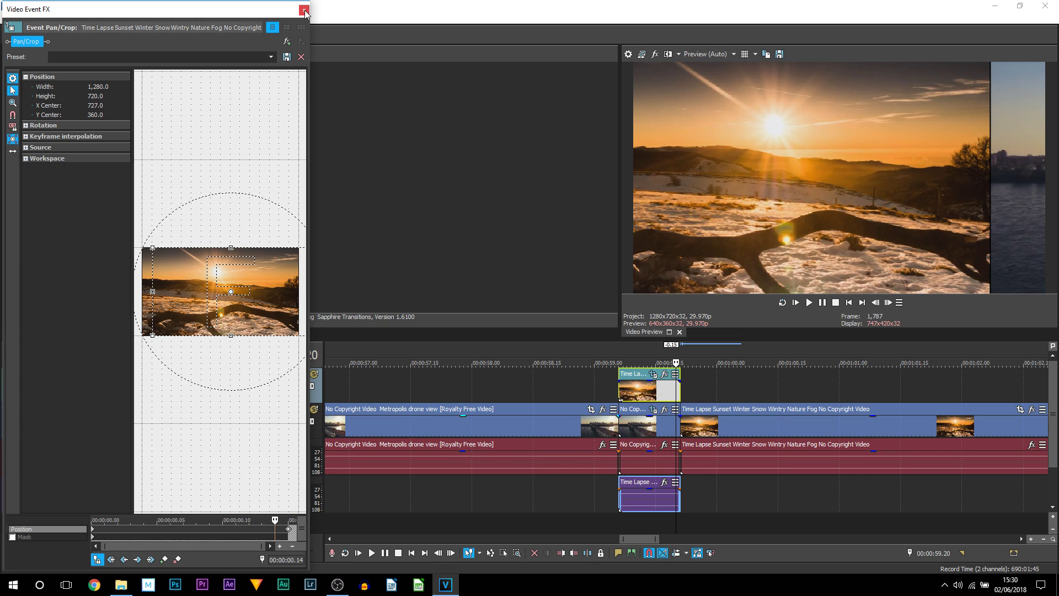
pyautogui.click(304, 11)
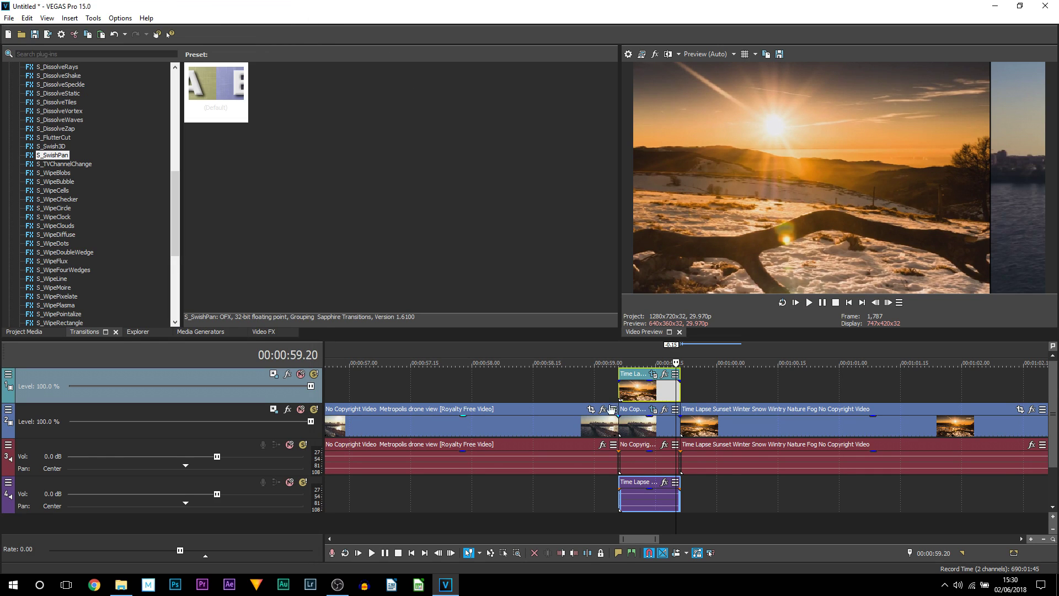
pyautogui.click(558, 383)
pyautogui.click(823, 305)
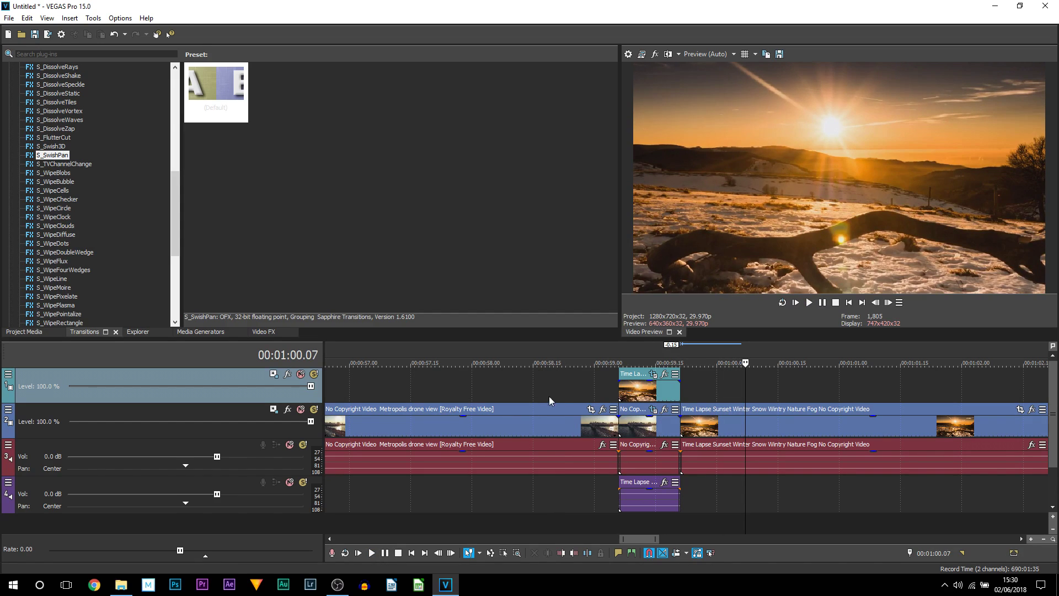
pyautogui.click(562, 396)
pyautogui.click(811, 305)
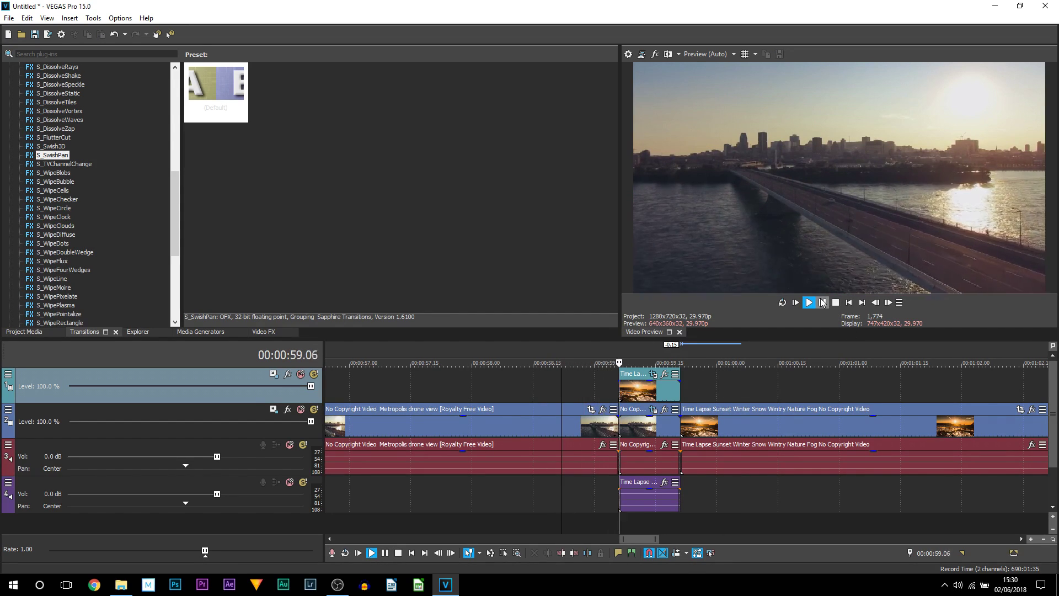
pyautogui.click(626, 396)
pyautogui.click(615, 395)
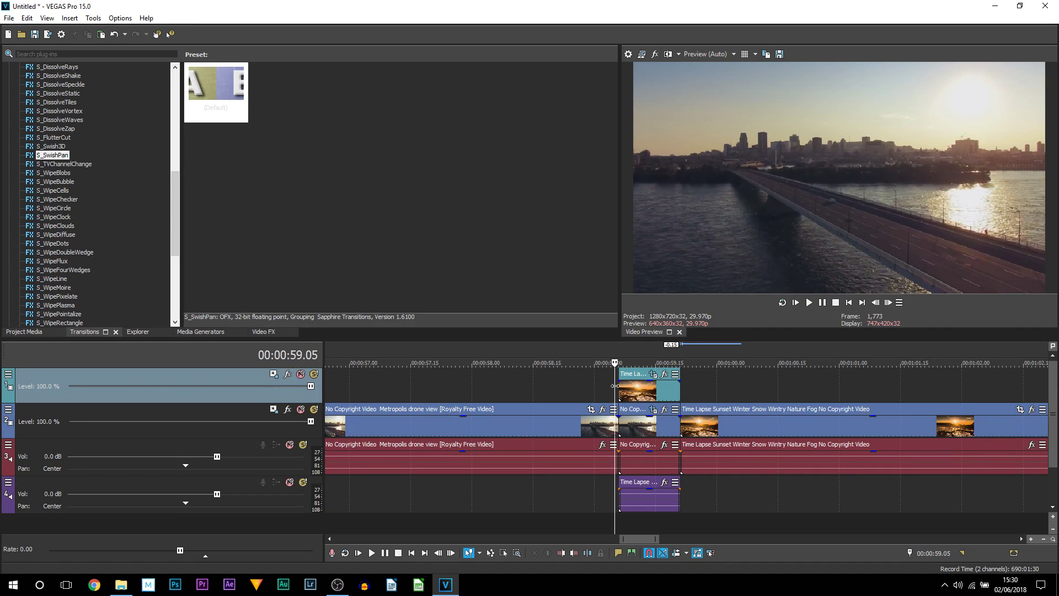
pyautogui.click(690, 388)
pyautogui.click(632, 391)
pyautogui.click(665, 391)
pyautogui.click(639, 392)
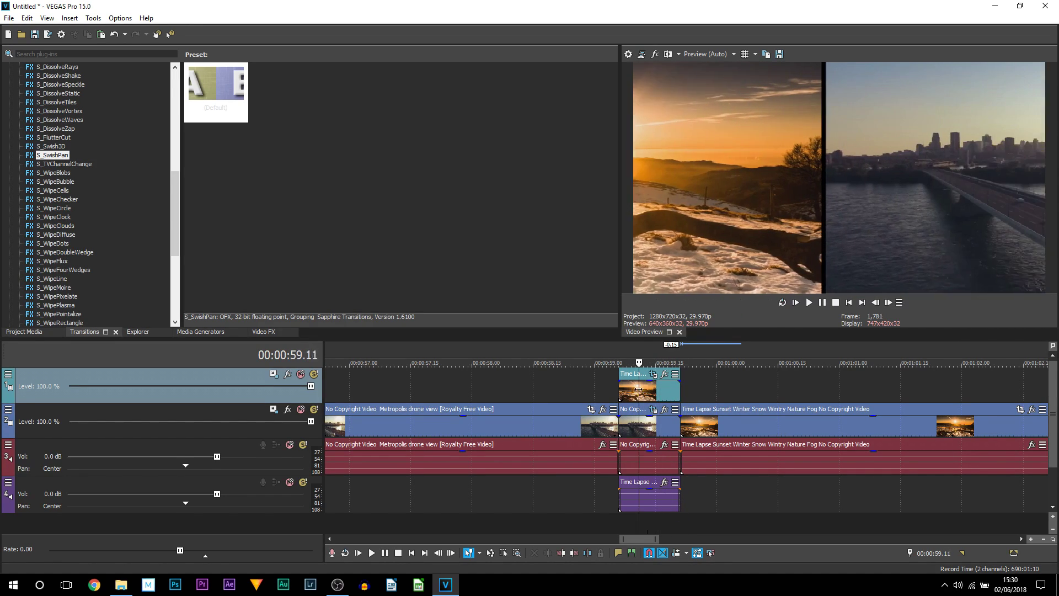
pyautogui.click(617, 393)
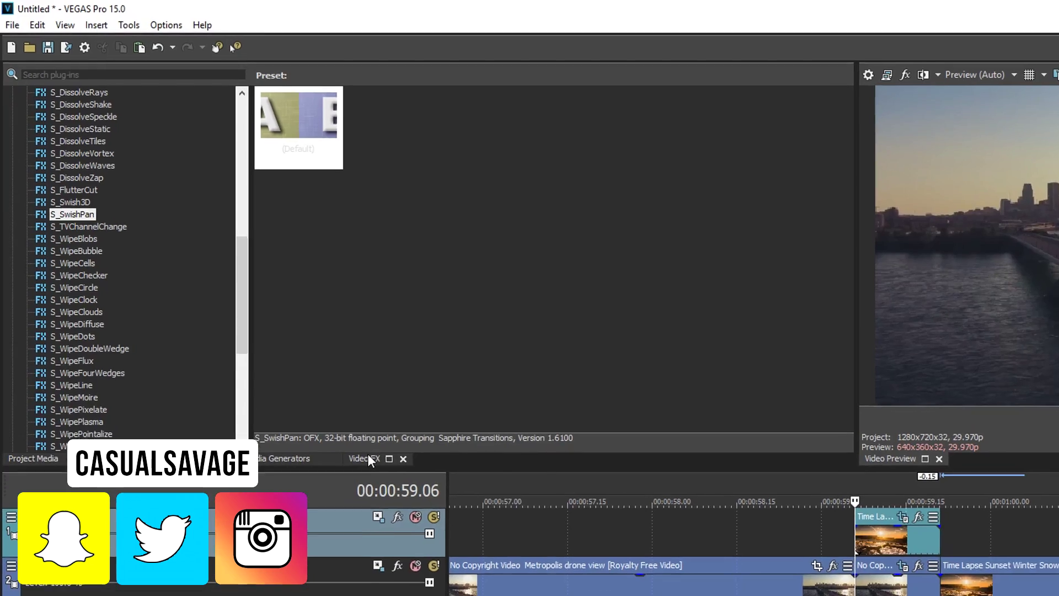
# Apply the Gaussian Blur Medium Blur preset to the sunset piece with vertical range 0
pyautogui.click(267, 331)
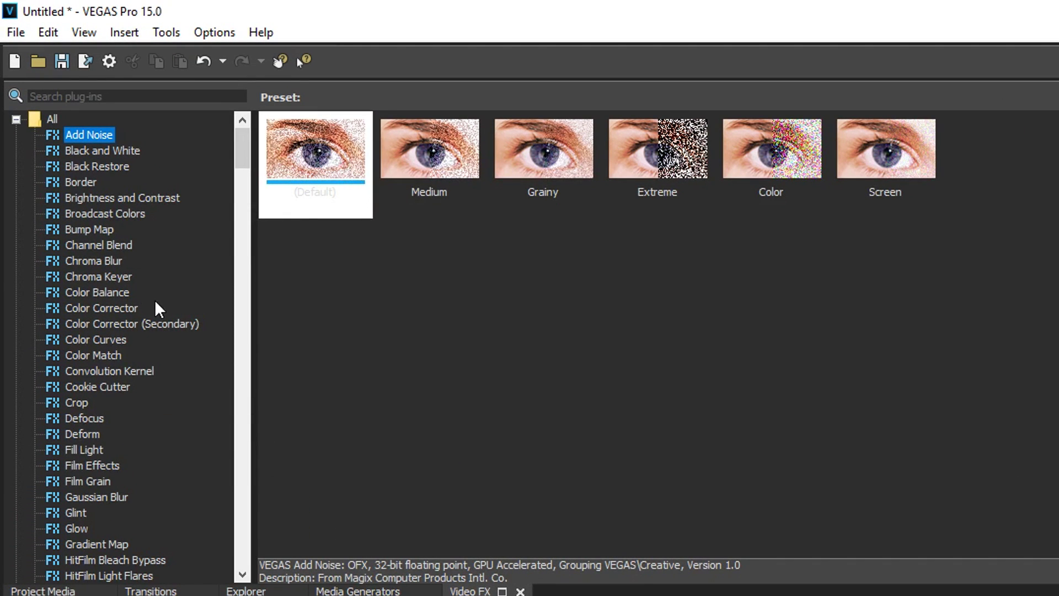
pyautogui.click(110, 494)
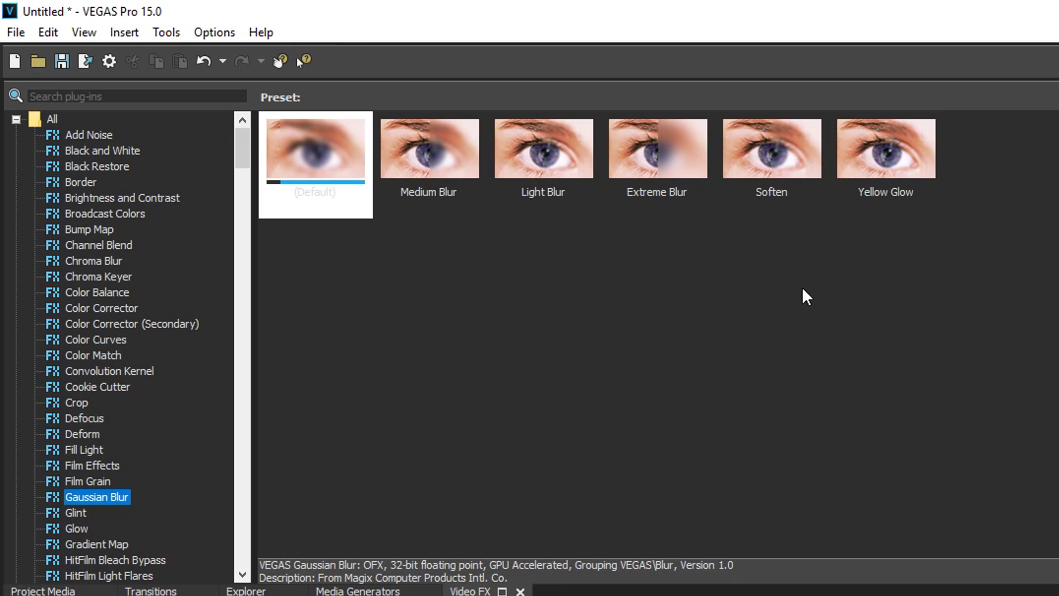
pyautogui.moveTo(445, 165); pyautogui.dragTo(632, 393)
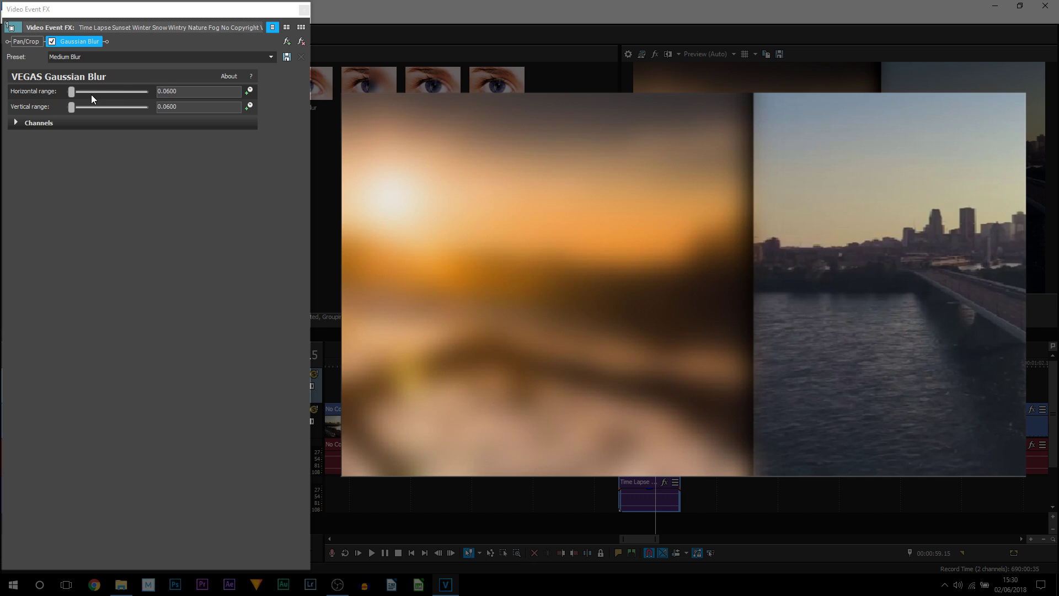
pyautogui.moveTo(72, 107); pyautogui.dragTo(5, 113)
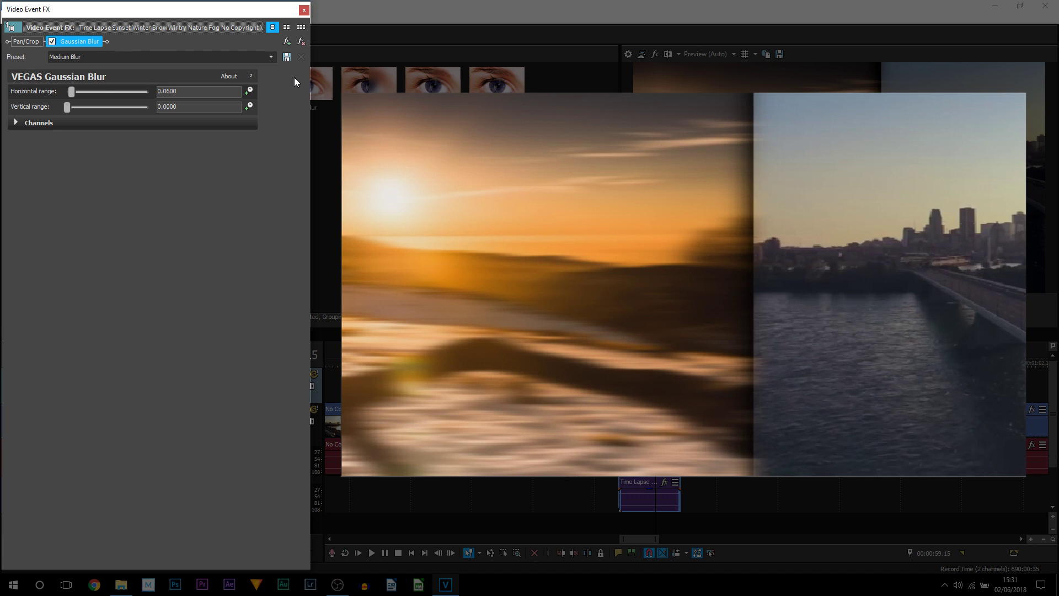
# Keyframe horizontal blur range from 1.0000 at the start to 0.0000 at 00:00:00.15
pyautogui.click(249, 91)
pyautogui.click(66, 487)
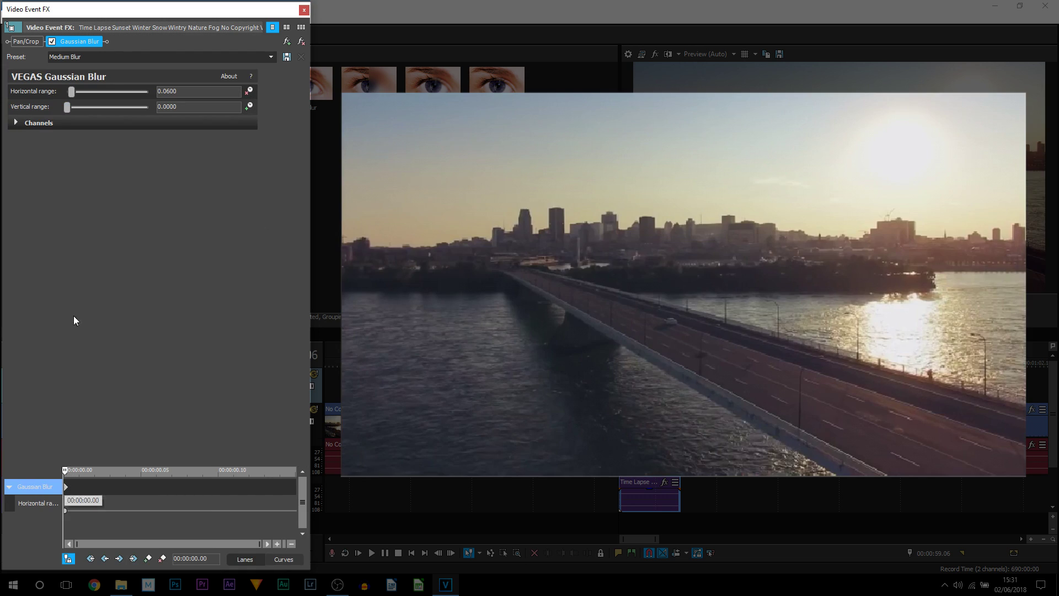
pyautogui.moveTo(71, 92); pyautogui.dragTo(310, 91)
pyautogui.moveTo(97, 489); pyautogui.dragTo(296, 489)
pyautogui.moveTo(148, 92); pyautogui.dragTo(2, 95)
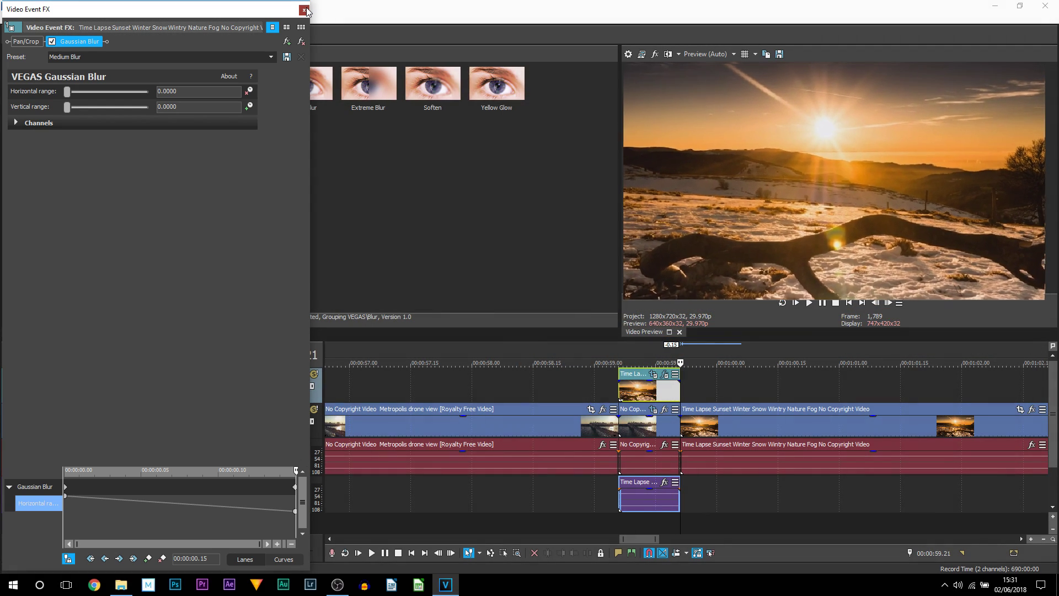
# Apply the Medium Blur preset to the short drone clip and show its keyframe lanes
pyautogui.click(304, 9)
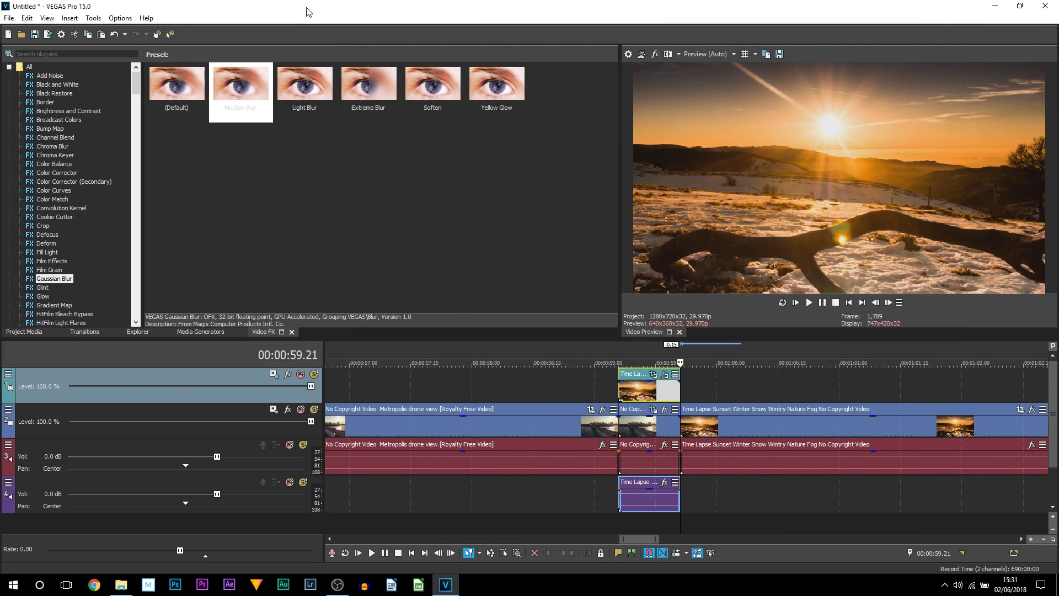
pyautogui.moveTo(238, 103); pyautogui.dragTo(629, 434)
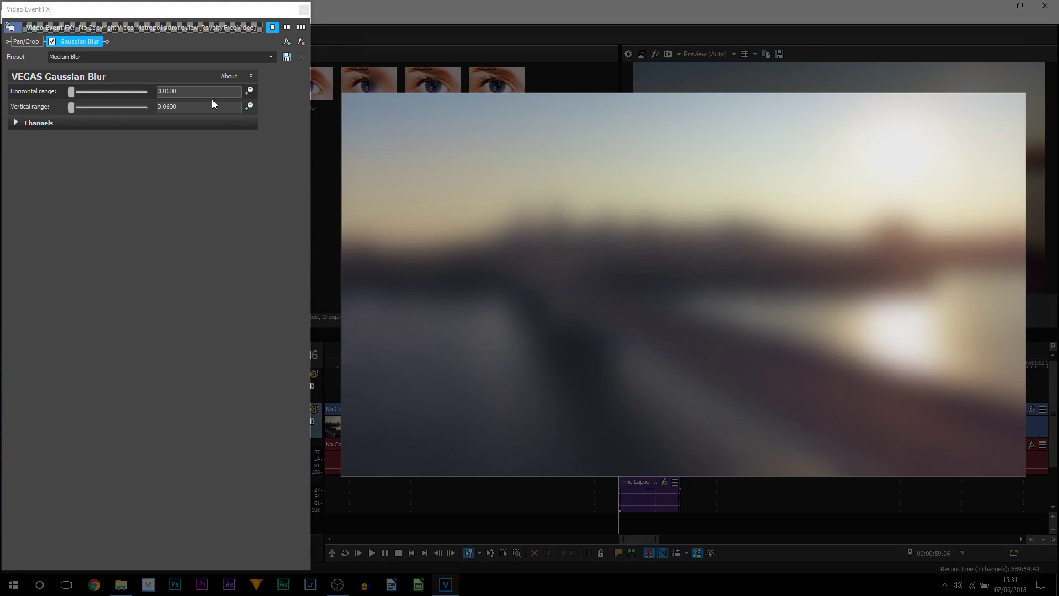
pyautogui.click(249, 91)
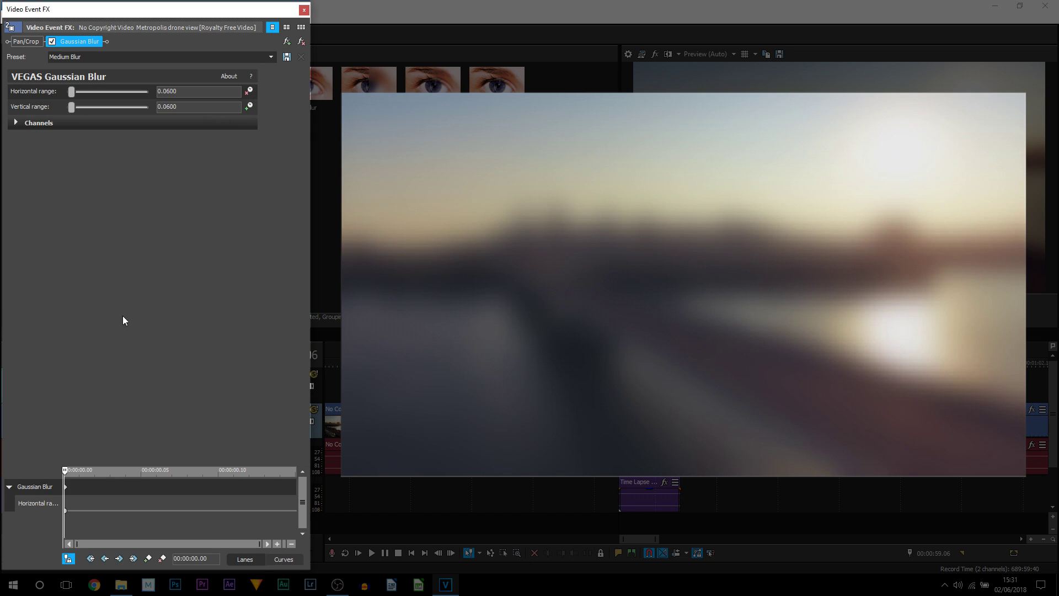
# Keyframe horizontal blur from 0 at the start to 1.0000 at the end, with vertical blur at 0
pyautogui.moveTo(73, 92); pyautogui.dragTo(2, 96)
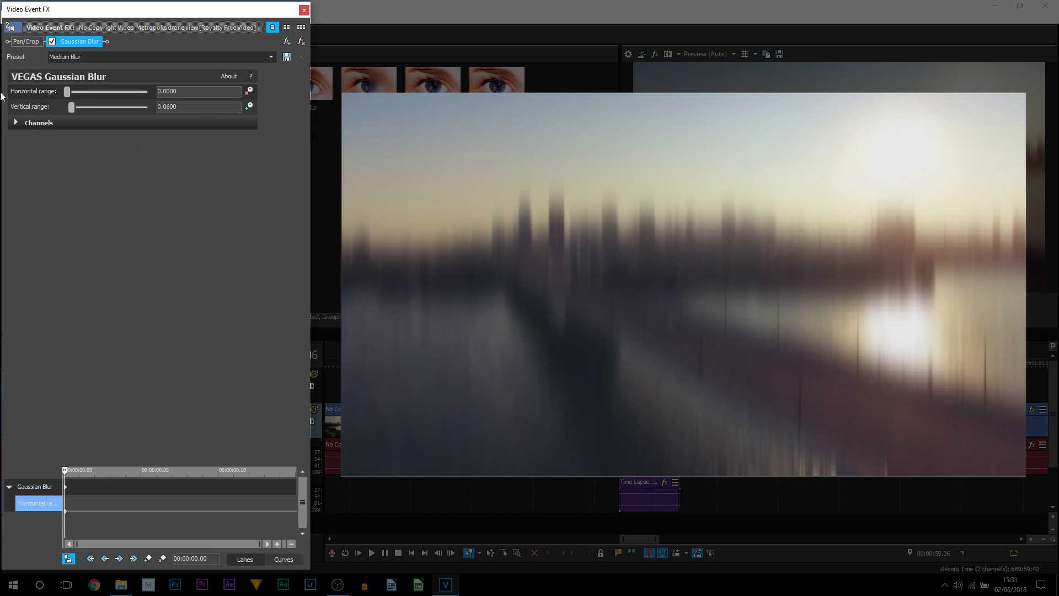
pyautogui.press('space')
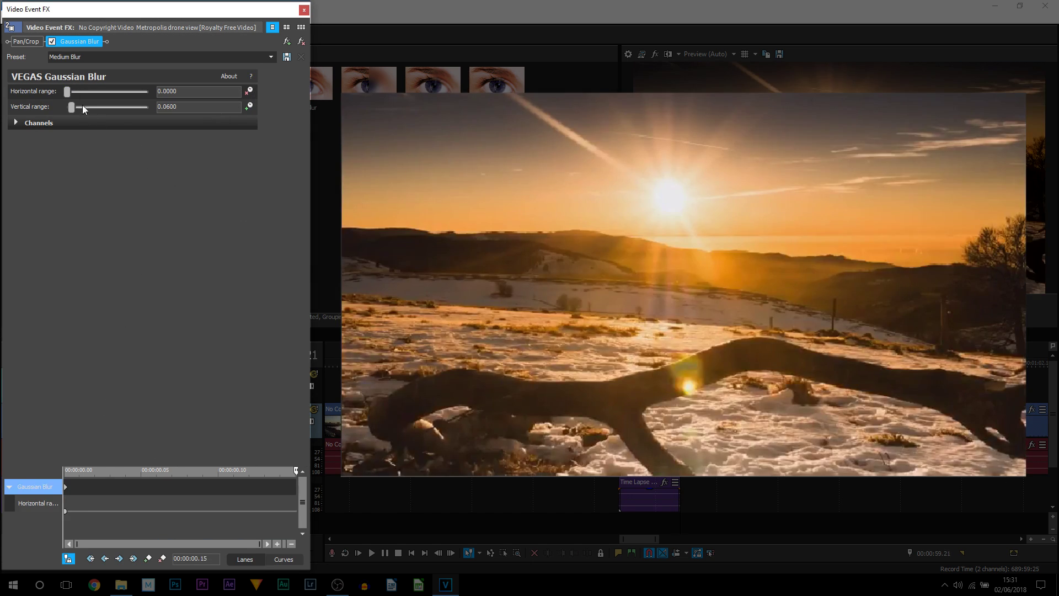
pyautogui.moveTo(70, 91); pyautogui.dragTo(204, 101)
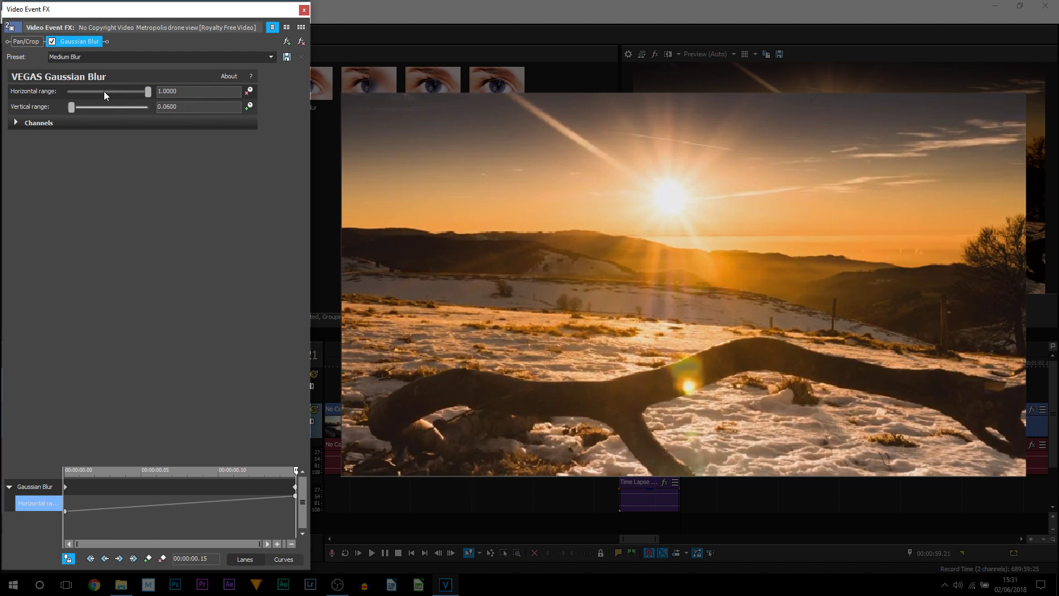
pyautogui.moveTo(71, 106); pyautogui.dragTo(62, 105)
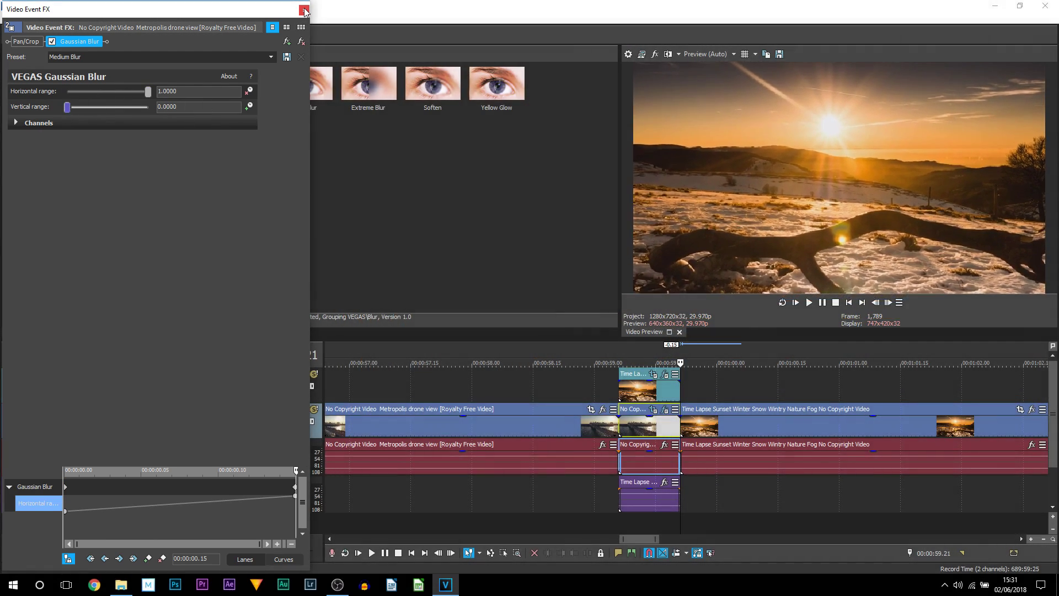
pyautogui.click(304, 10)
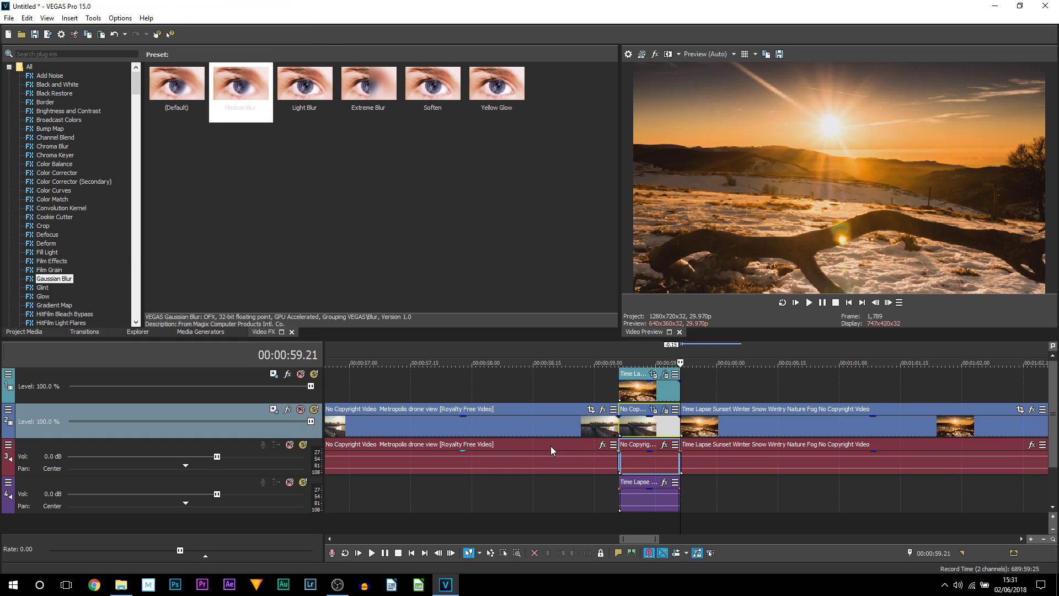
pyautogui.click(504, 392)
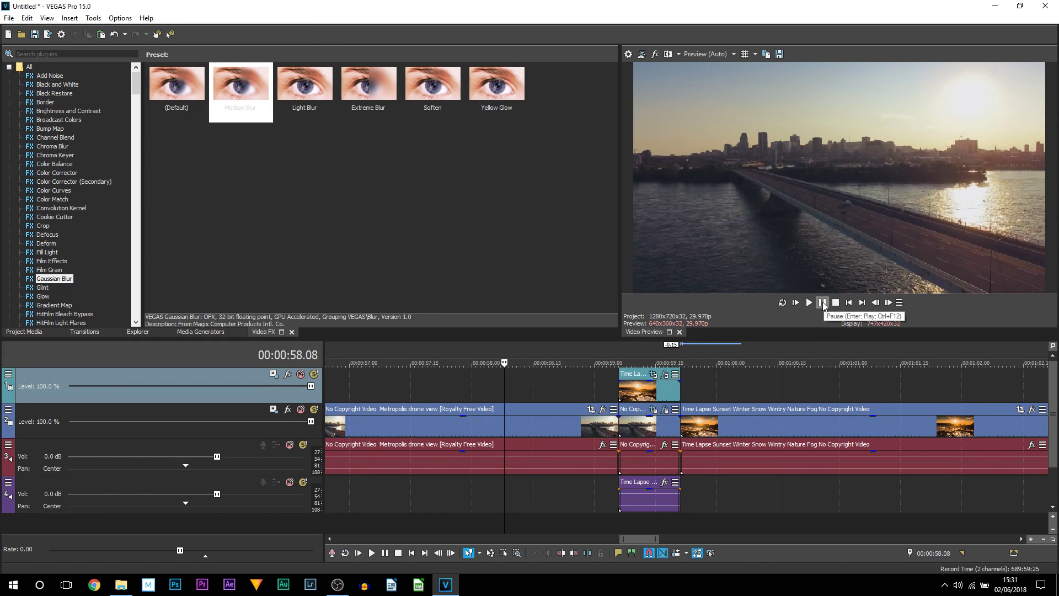
pyautogui.click(809, 303)
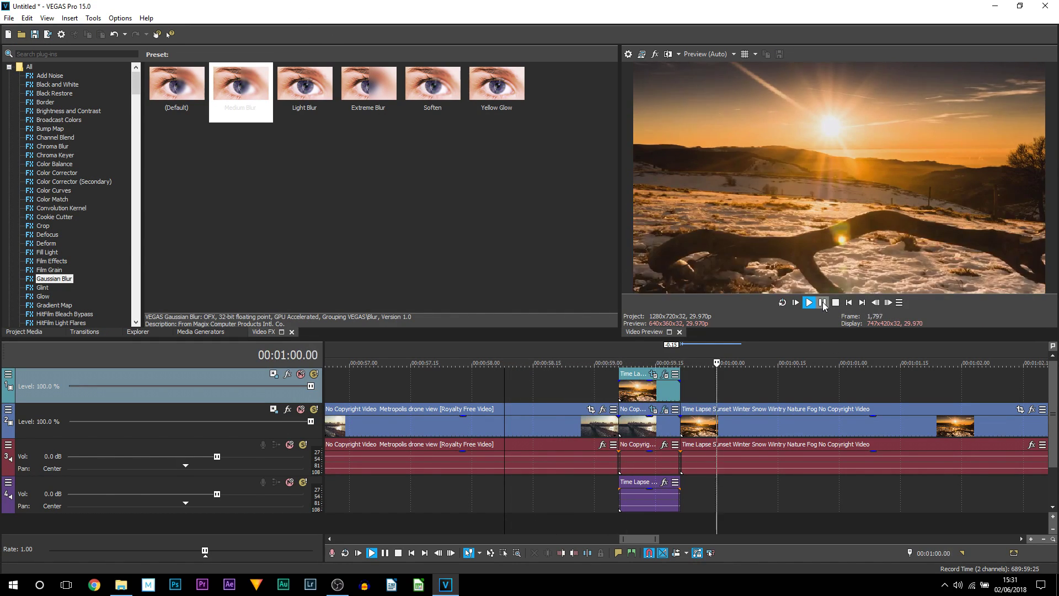
pyautogui.click(566, 383)
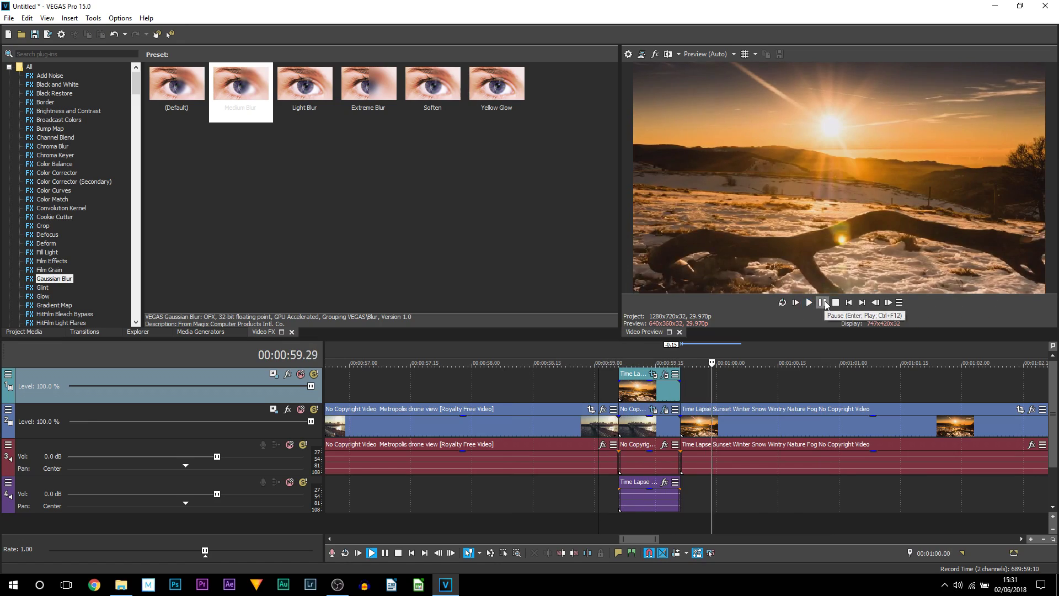
pyautogui.press('space')
pyautogui.click(809, 303)
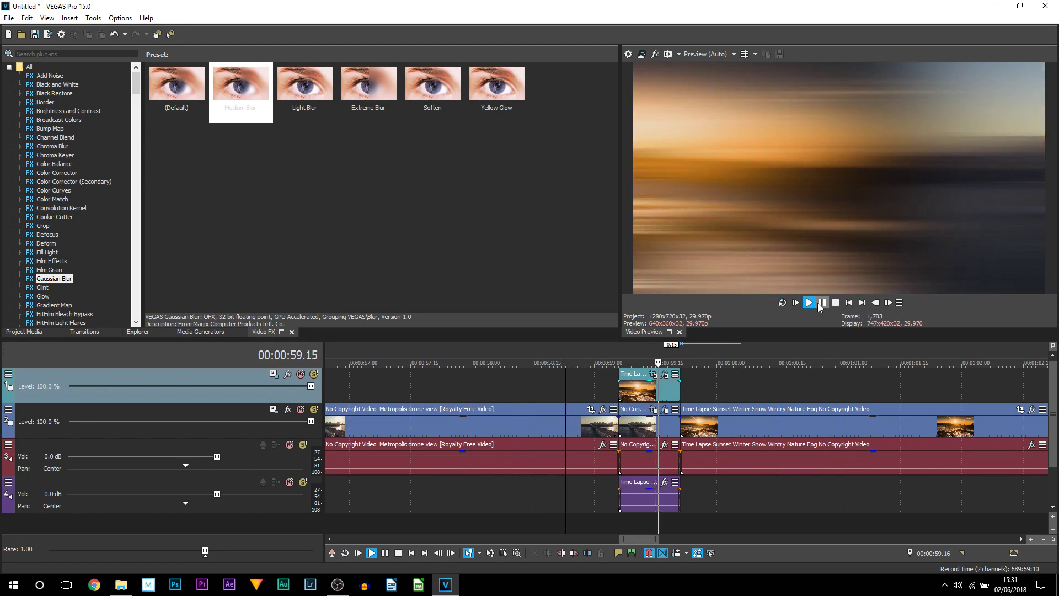
pyautogui.click(821, 304)
pyautogui.click(603, 380)
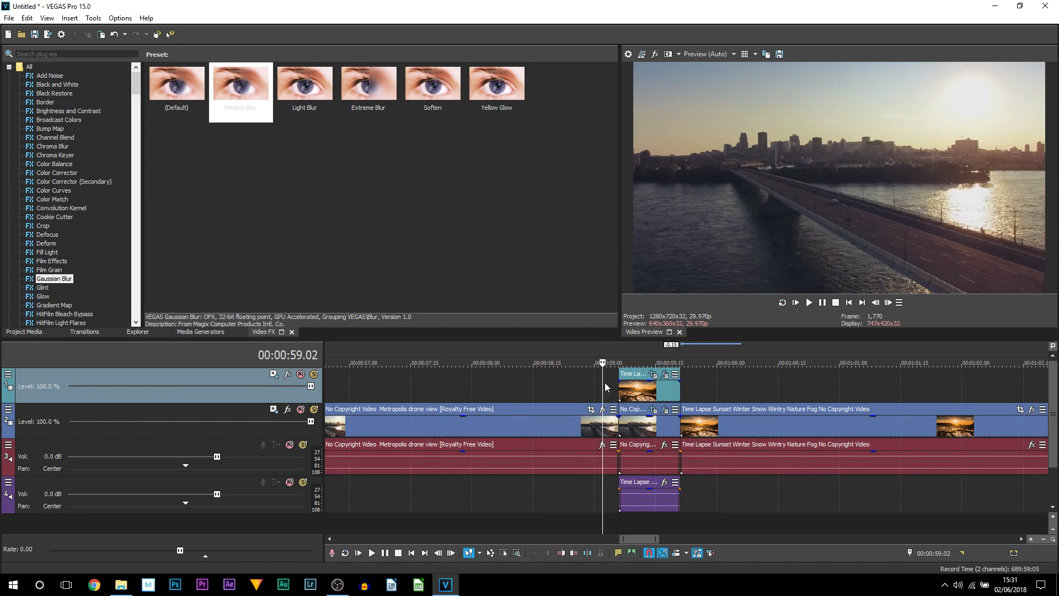
pyautogui.click(810, 303)
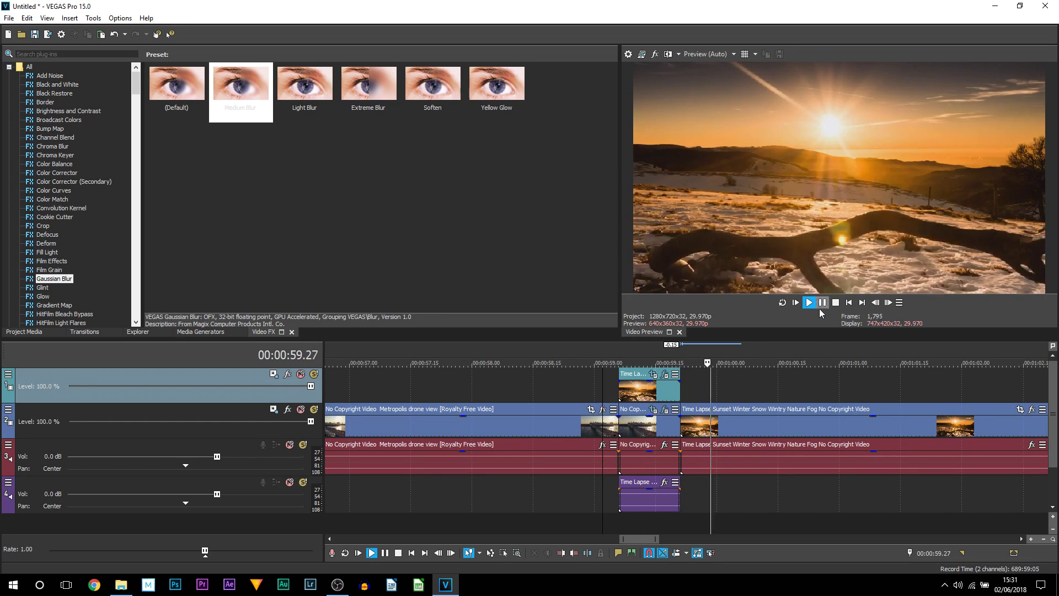
pyautogui.click(836, 302)
pyautogui.scroll(-5, 667, 385)
pyautogui.scroll(-3, 667, 385)
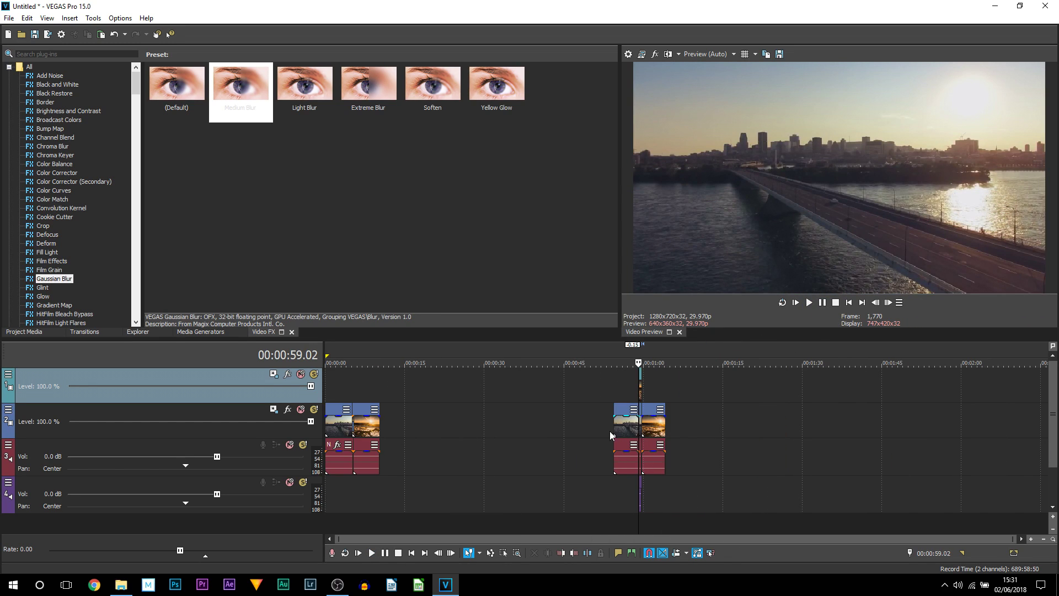
pyautogui.click(348, 386)
pyautogui.scroll(5, 567, 405)
pyautogui.press('space')
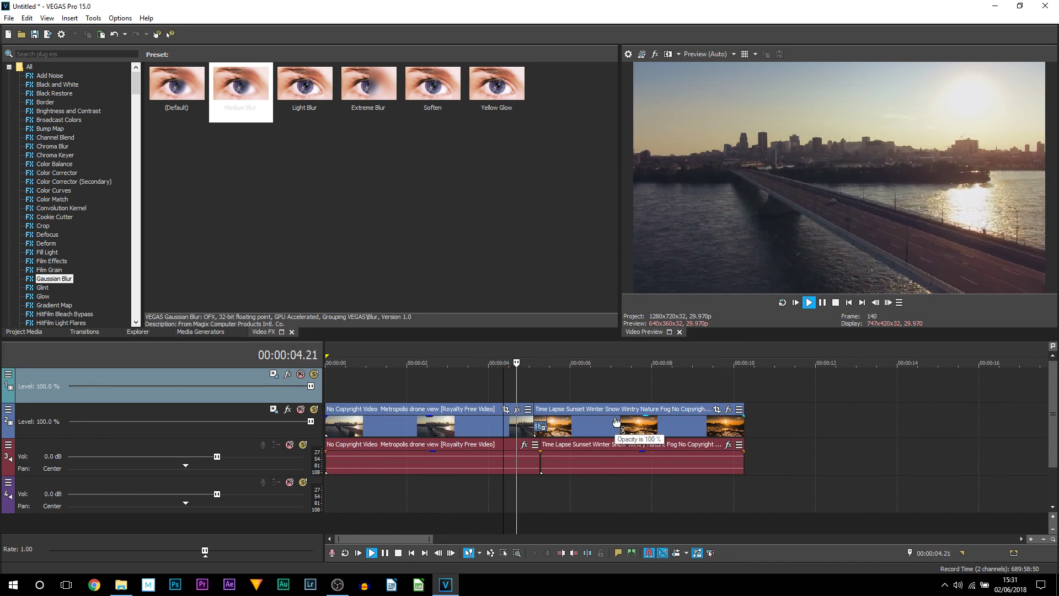
pyautogui.press('space')
pyautogui.press('space')
pyautogui.press('space')
pyautogui.press('space')
pyautogui.press('space')
pyautogui.press('space')
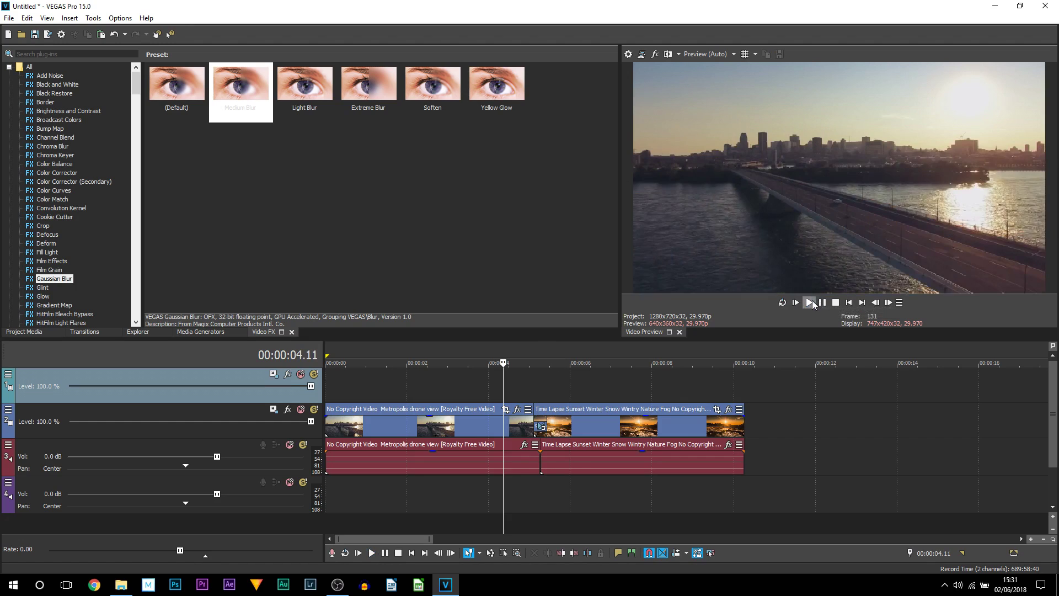
pyautogui.scroll(-5, 828, 393)
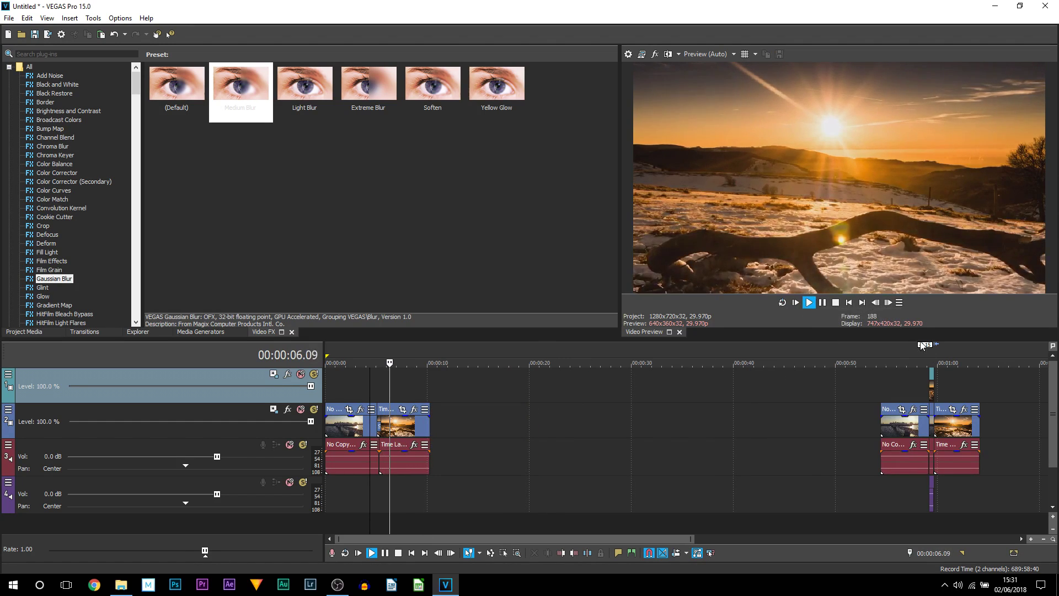
pyautogui.click(920, 393)
pyautogui.scroll(5, 928, 409)
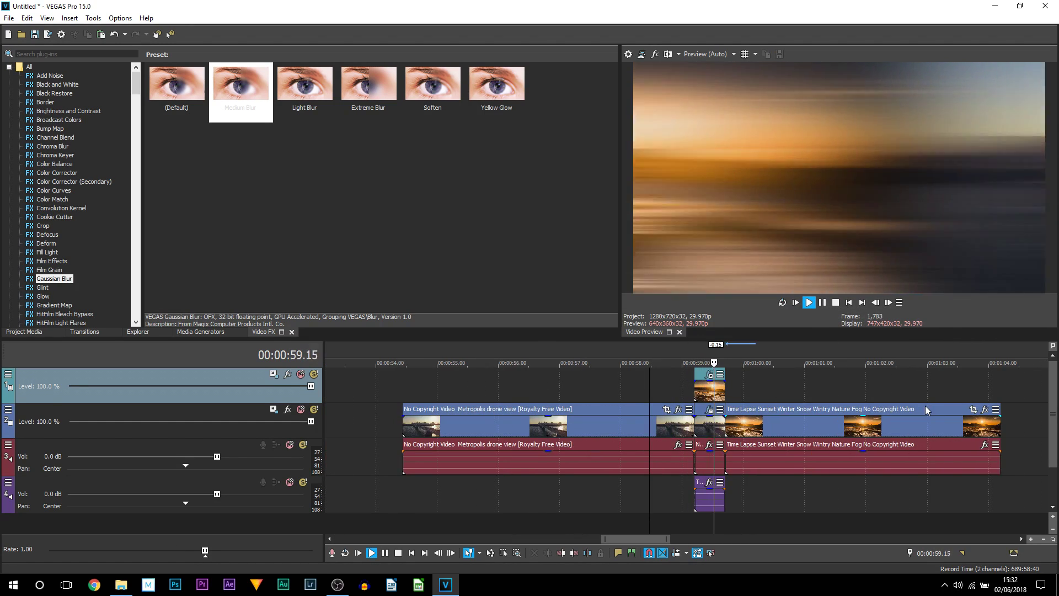
pyautogui.press('space')
pyautogui.scroll(5, 834, 445)
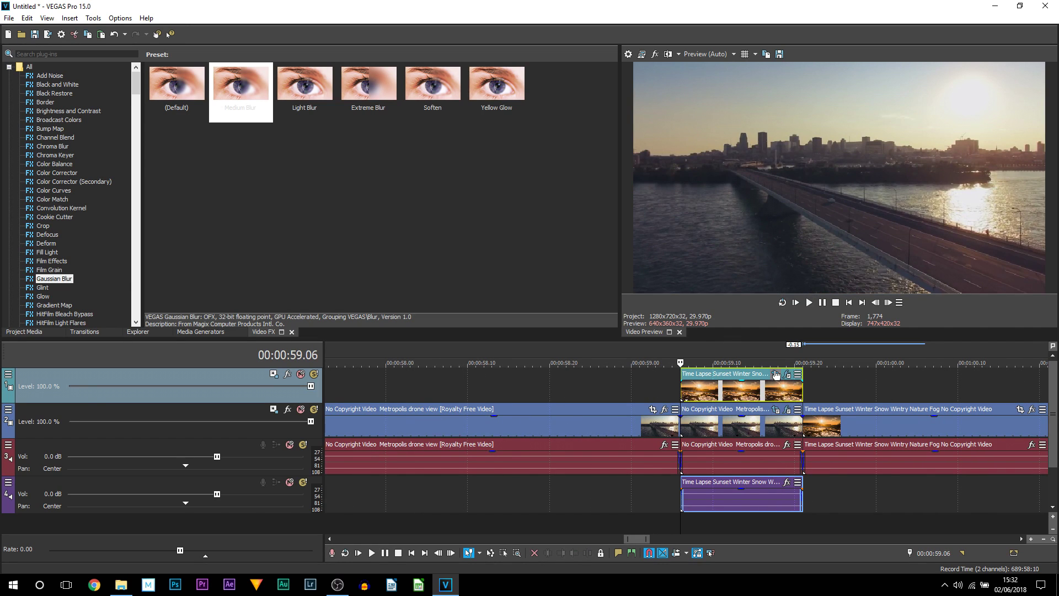
# Slide the Time Lapse clip's starting Pan/Crop frame sideways to X Center -664.9
pyautogui.click(777, 375)
pyautogui.scroll(-2, 295, 305)
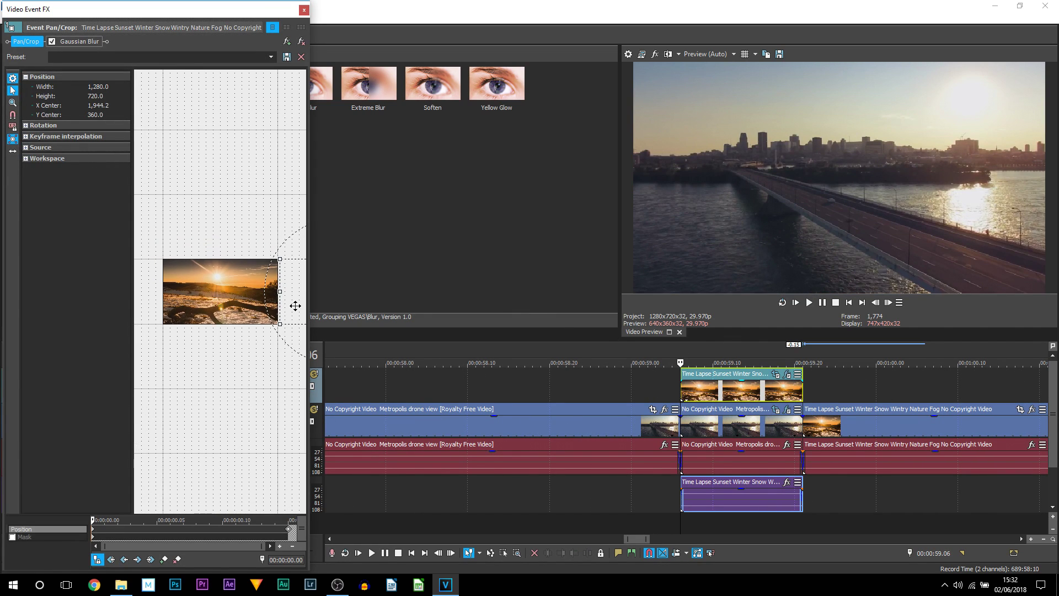
pyautogui.moveTo(299, 307); pyautogui.dragTo(65, 297)
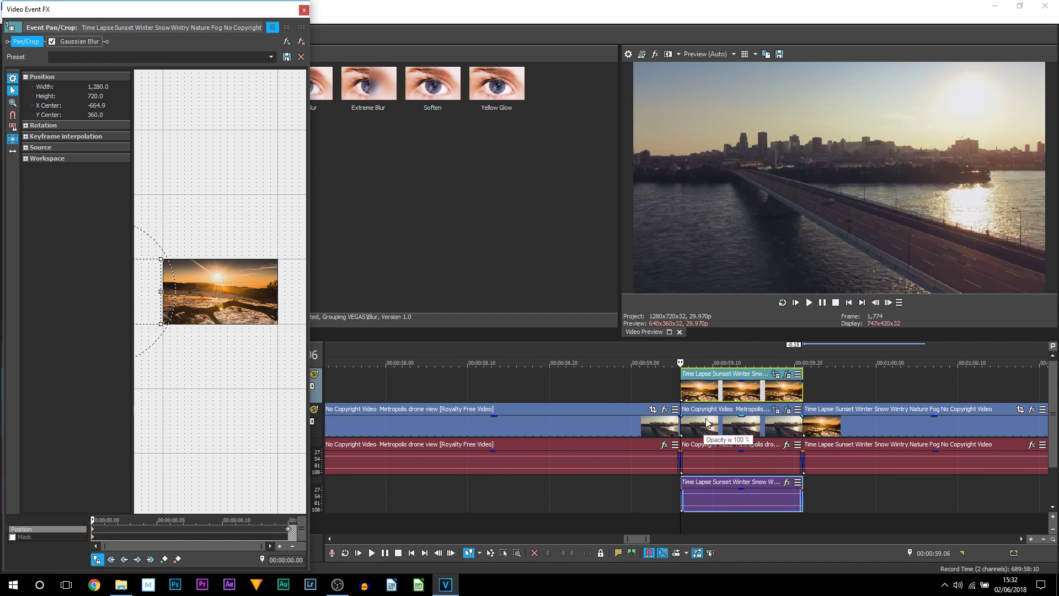
# Slide the drone clip's Pan/Crop frame at 00:00:00.15 sideways to X Center 1,930.7
pyautogui.click(776, 410)
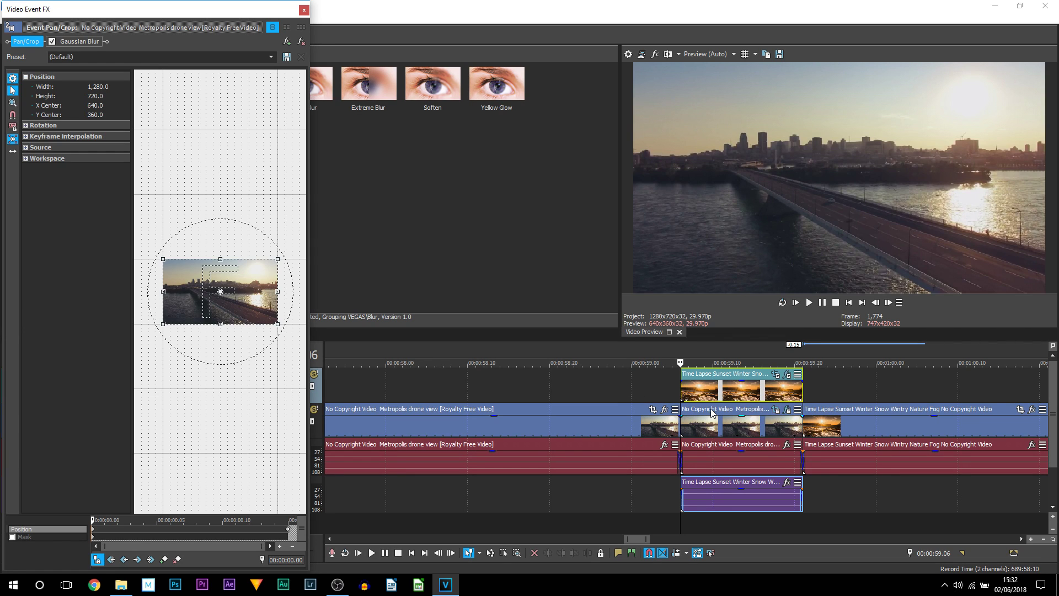
pyautogui.click(289, 531)
pyautogui.moveTo(247, 311); pyautogui.dragTo(293, 307)
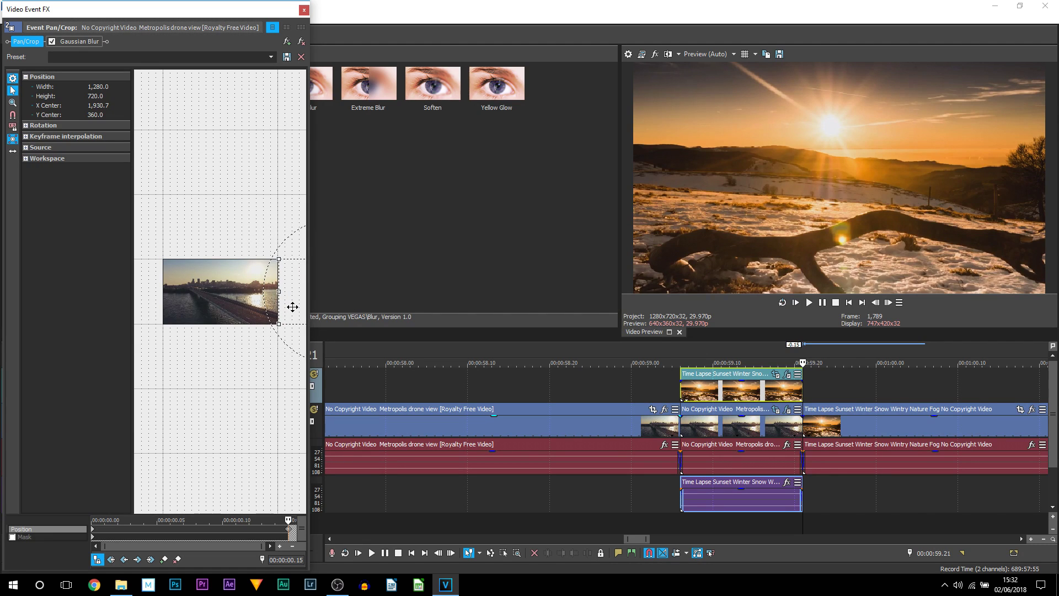
pyautogui.click(304, 10)
pyautogui.click(648, 505)
pyautogui.press('space')
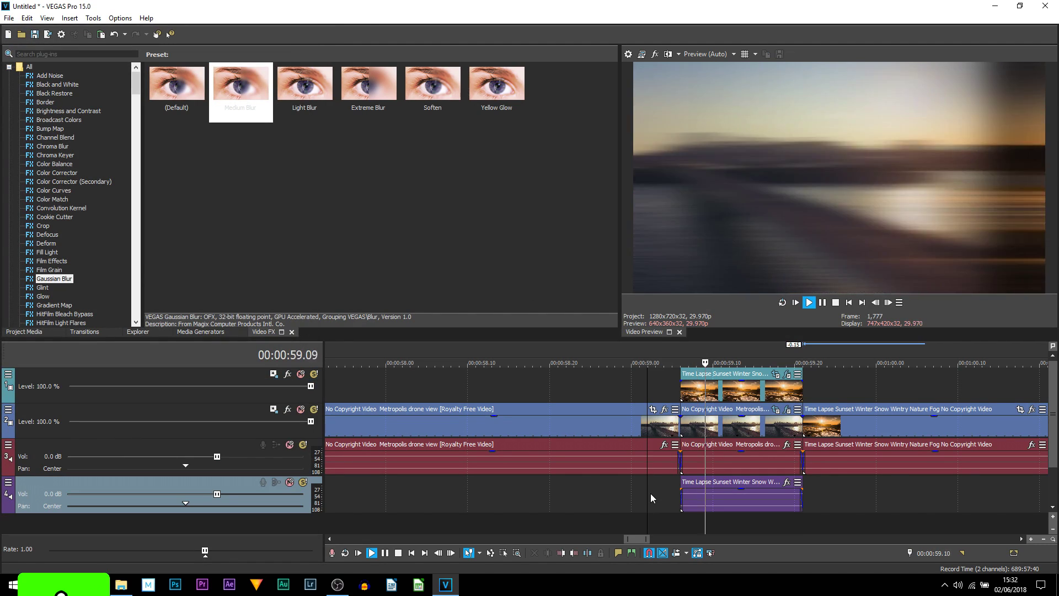
pyautogui.press('space')
pyautogui.press('space')
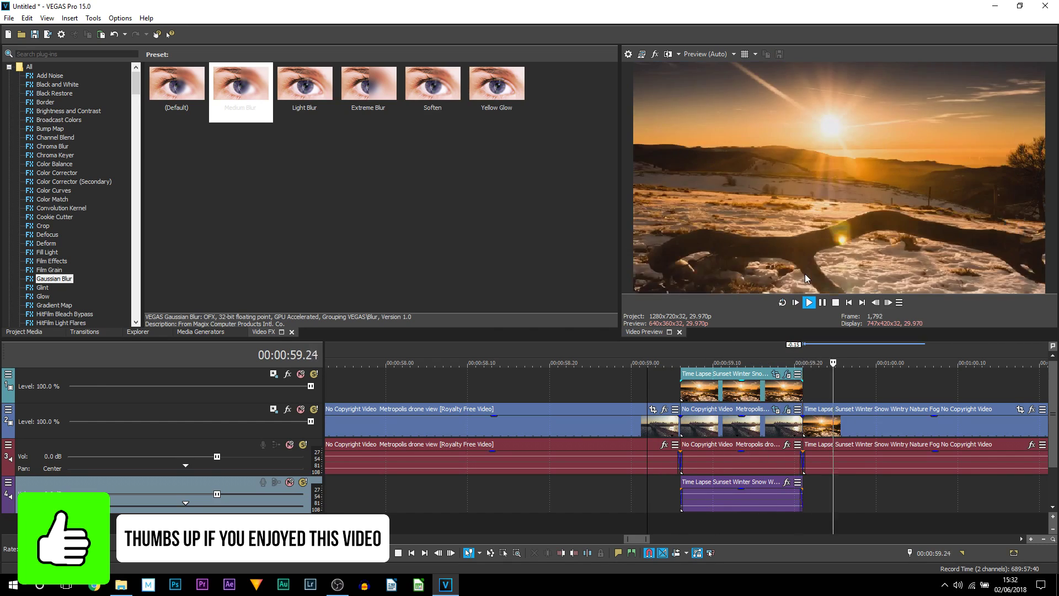
pyautogui.press('space')
pyautogui.press('space')
pyautogui.press('space')
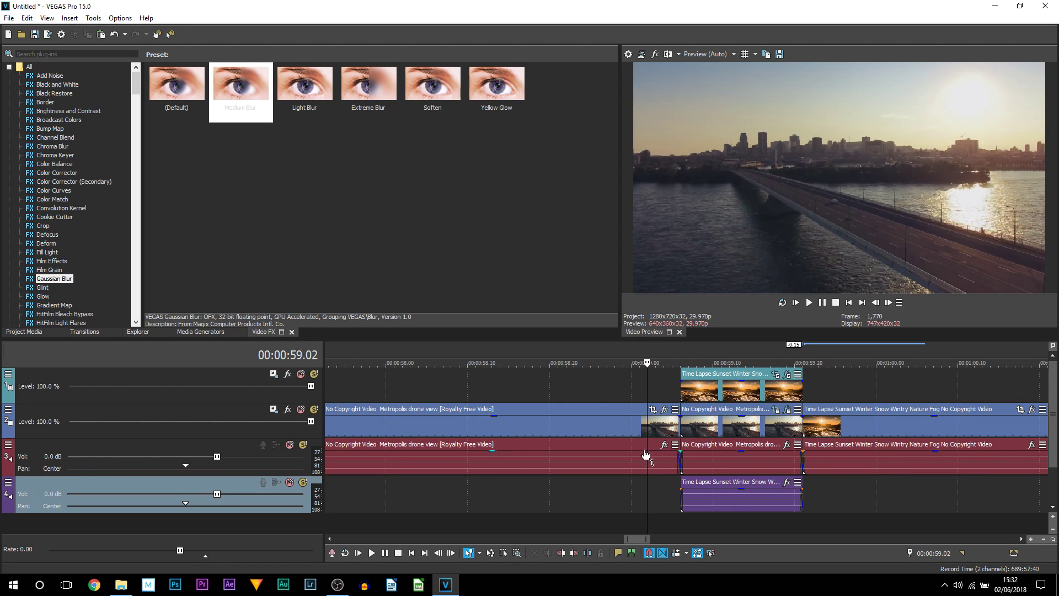
pyautogui.scroll(-5, 638, 445)
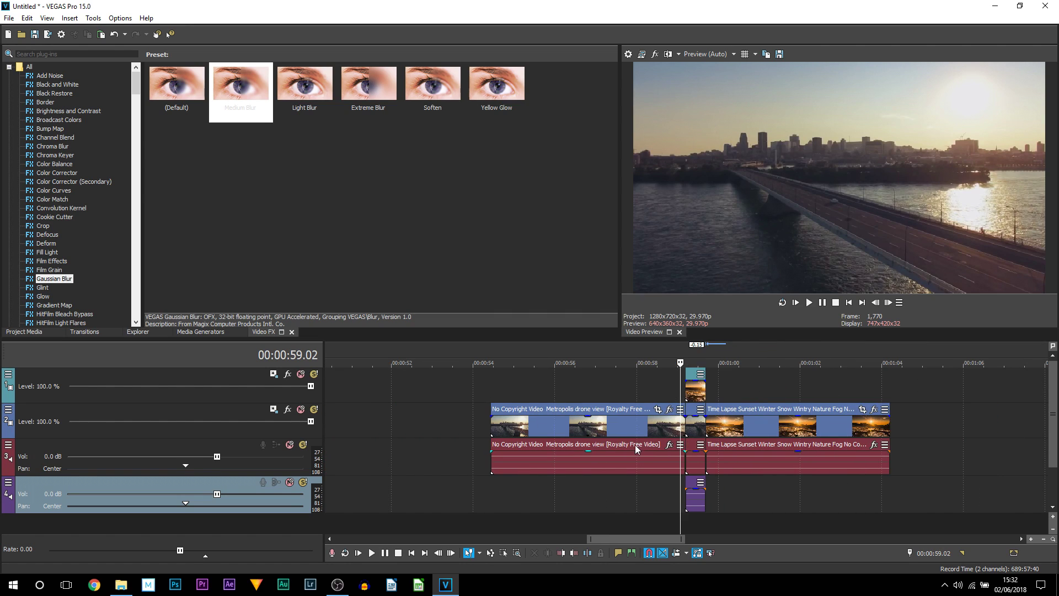